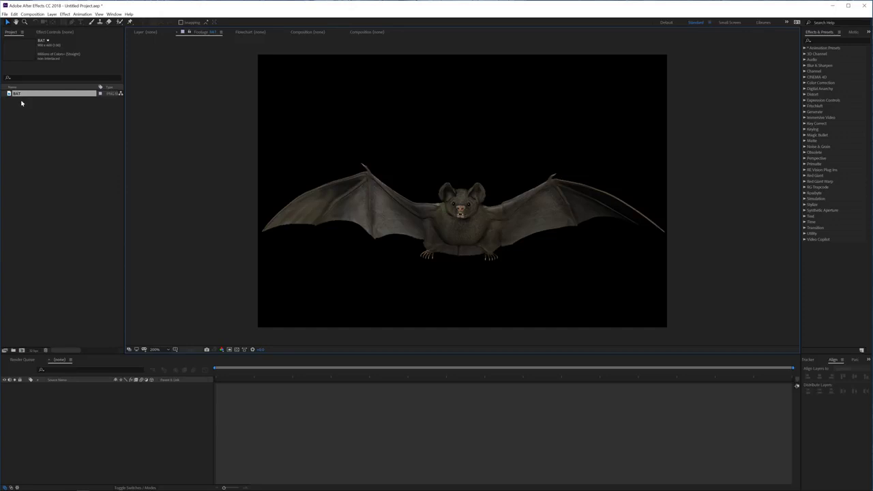
- Create the BAT 2 composition from the BAT image, zoom in, and pick the Puppet Pin tool
{"action": "left_click_drag", "start_coordinate": [21, 94], "coordinate": [21, 351]}
{"action": "key", "text": "period"}
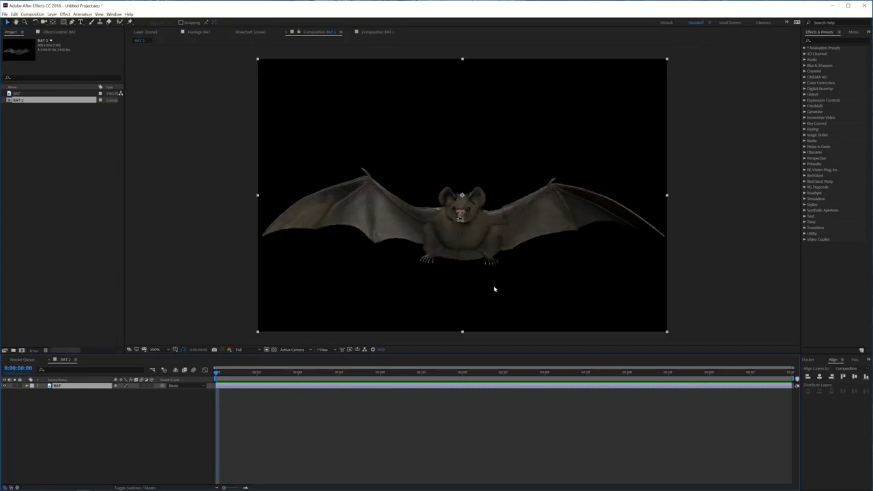
{"action": "left_click", "coordinate": [293, 401]}
{"action": "left_click", "coordinate": [296, 387]}
{"action": "left_click", "coordinate": [130, 22]}
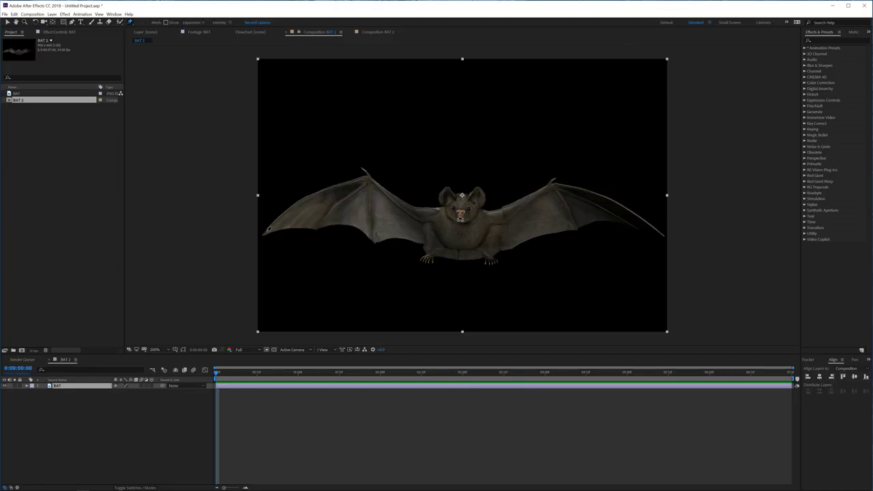
- Pin the left wingtip, left wing, left shoulder, face, chest and left foot
{"action": "left_click", "coordinate": [264, 232]}
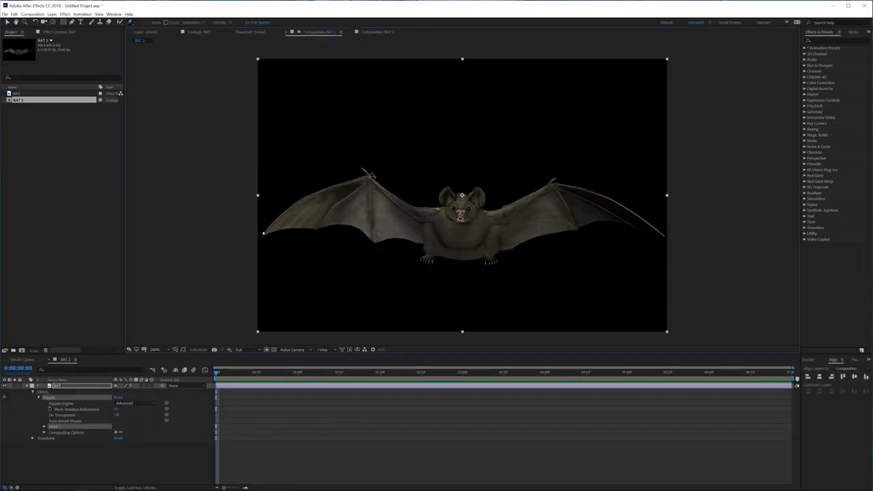
{"action": "left_click", "coordinate": [368, 178]}
{"action": "left_click", "coordinate": [431, 213]}
{"action": "left_click", "coordinate": [418, 211]}
{"action": "left_click", "coordinate": [462, 212]}
{"action": "left_click", "coordinate": [460, 231]}
{"action": "left_click", "coordinate": [432, 232]}
{"action": "left_click", "coordinate": [427, 257]}
- Pin the right foot, right belly, right shoulder, right wing joints and right wingtip
{"action": "left_click", "coordinate": [493, 260]}
{"action": "left_click", "coordinate": [494, 231]}
{"action": "left_click", "coordinate": [495, 214]}
{"action": "left_click", "coordinate": [513, 208]}
{"action": "left_click", "coordinate": [553, 184]}
{"action": "left_click", "coordinate": [663, 234]}
- Reveal the puppet pins' Position keyframes with U, preview playback, and return to frame 0
{"action": "key", "text": "u"}
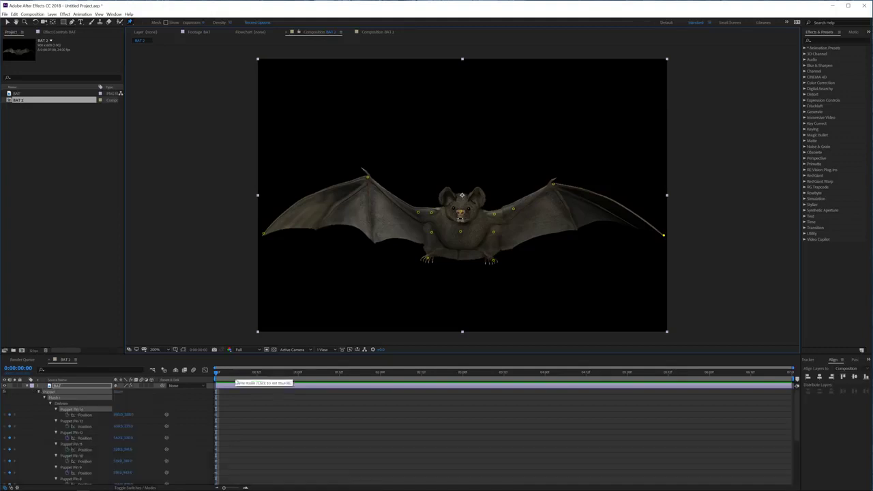
{"action": "scroll", "coordinate": [229, 412], "scroll_direction": "down", "scroll_amount": 3}
{"action": "key", "text": "space"}
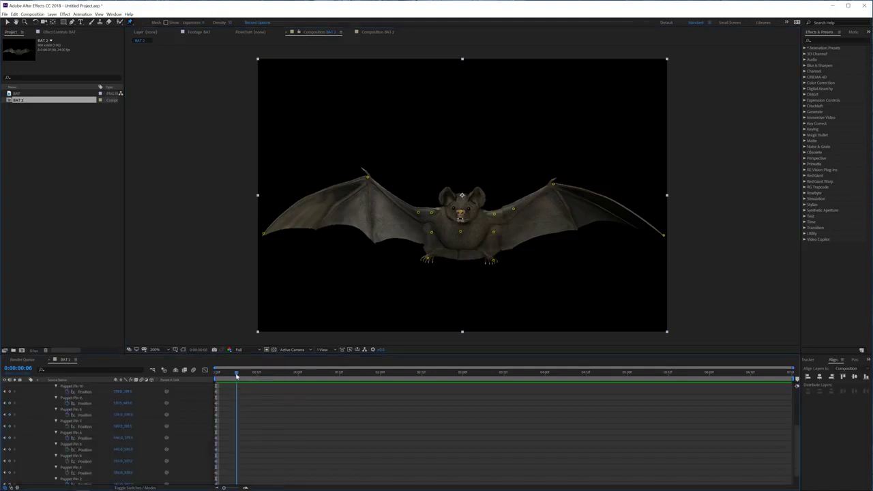
{"action": "scroll", "coordinate": [247, 444], "scroll_direction": "up", "scroll_amount": 5}
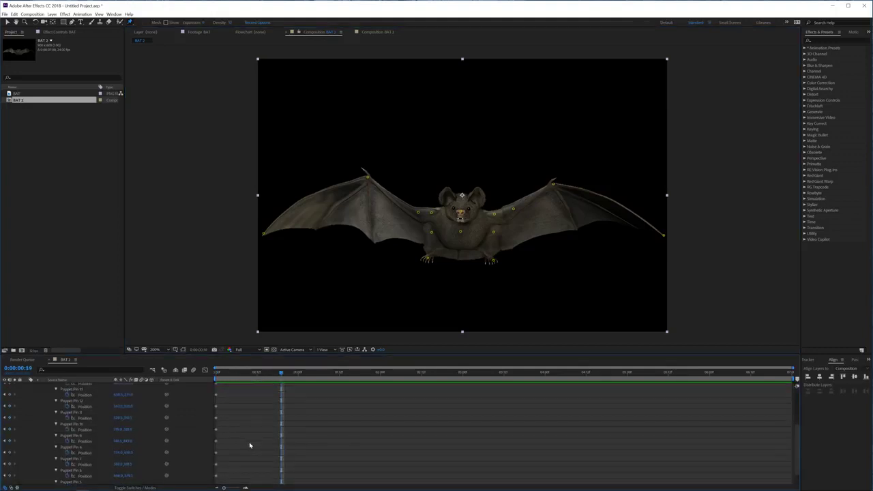
{"action": "key", "text": "space"}
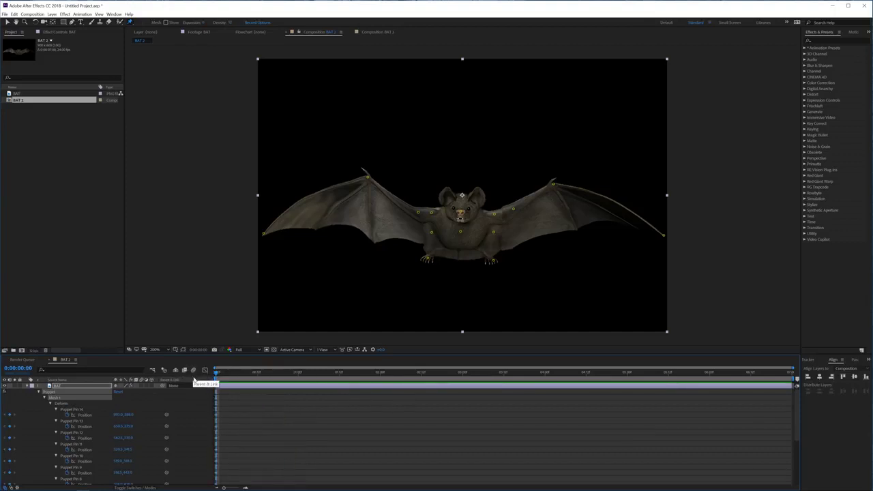
{"action": "key", "text": "shift+Page_Down"}
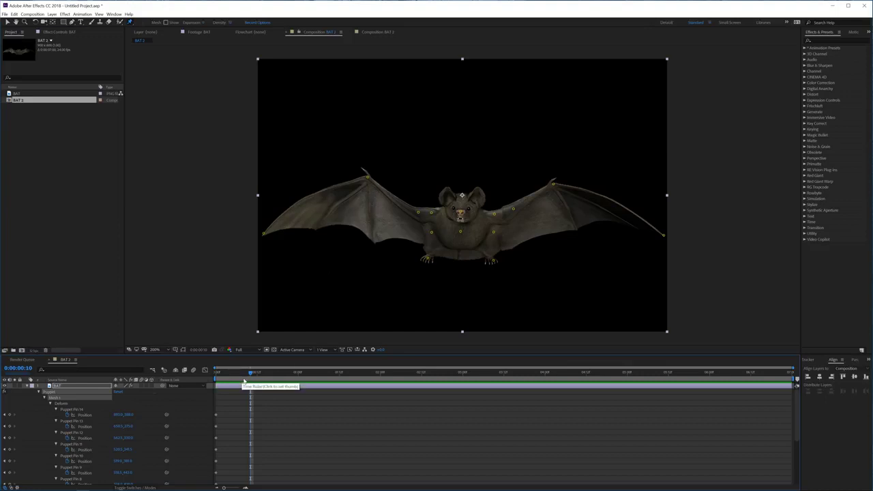
{"action": "key", "text": "Home"}
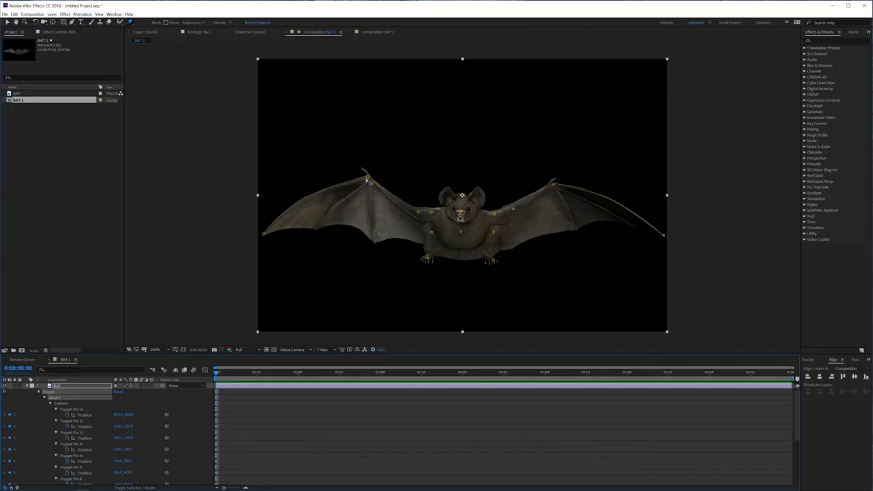
- Bend both wingtips and upper wing joints down and inward at frame 0
{"action": "left_click", "coordinate": [367, 177]}
{"action": "left_click", "coordinate": [263, 234]}
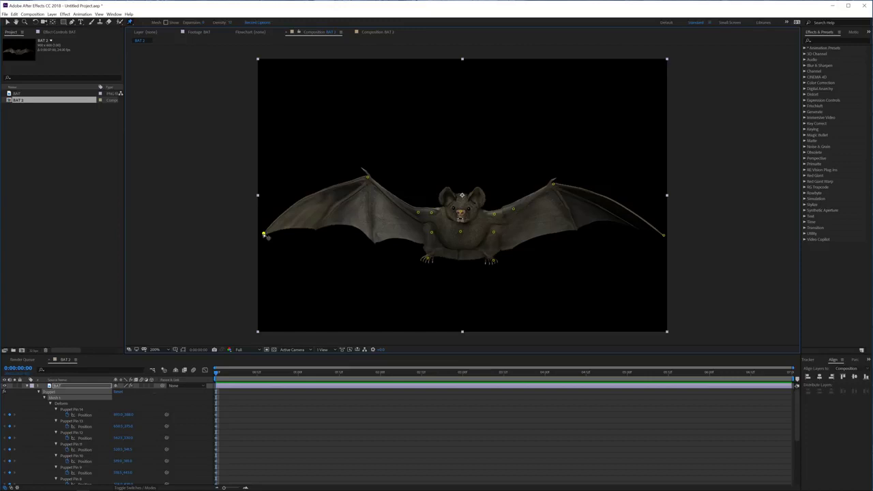
{"action": "left_click_drag", "start_coordinate": [266, 236], "coordinate": [277, 300]}
{"action": "left_click", "coordinate": [367, 178]}
{"action": "left_click_drag", "start_coordinate": [366, 187], "coordinate": [368, 216]}
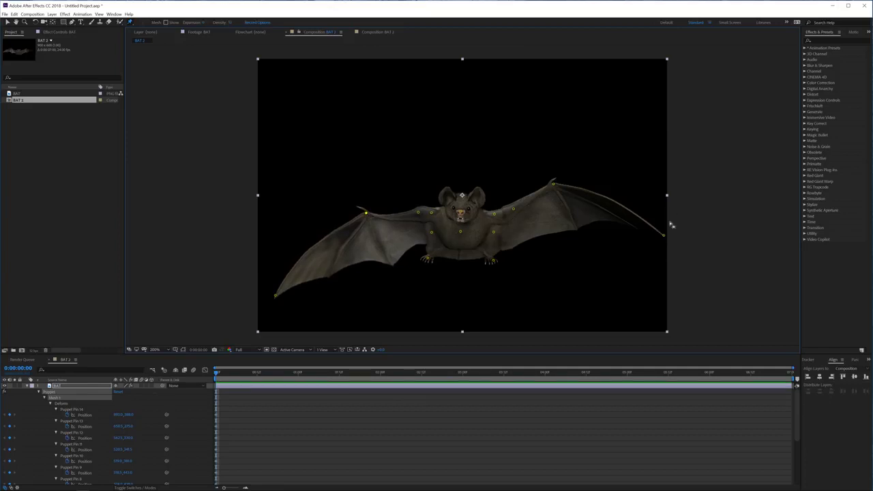
{"action": "left_click_drag", "start_coordinate": [665, 236], "coordinate": [648, 295]}
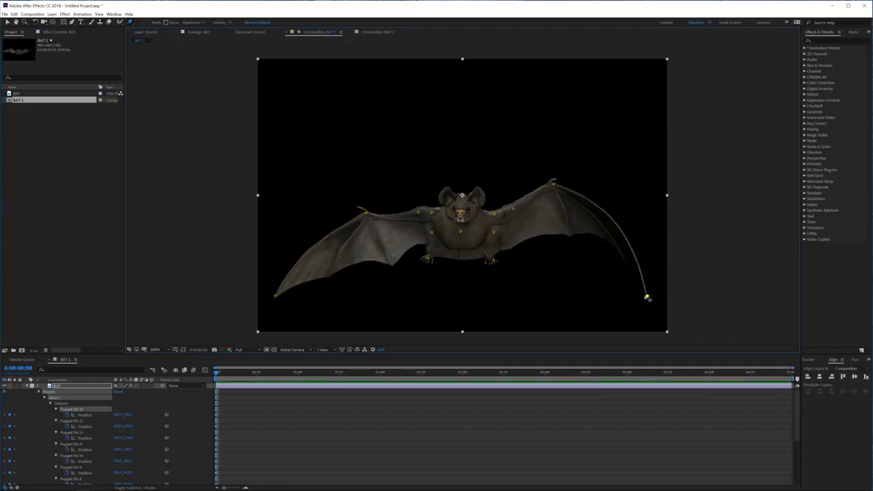
{"action": "left_click_drag", "start_coordinate": [553, 186], "coordinate": [559, 214]}
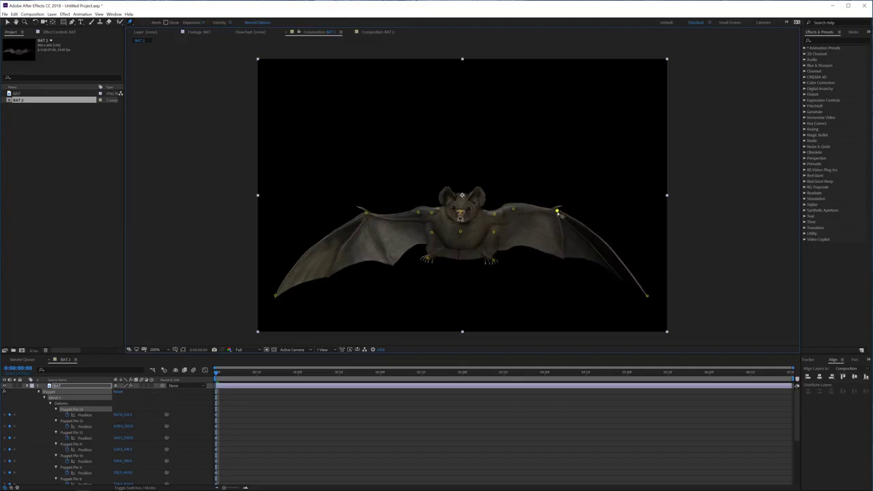
{"action": "left_click_drag", "start_coordinate": [558, 213], "coordinate": [549, 216]}
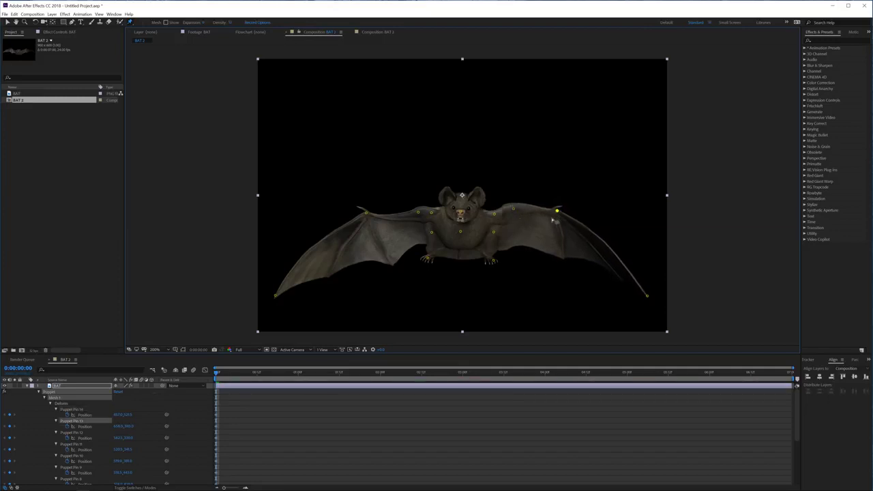
{"action": "left_click_drag", "start_coordinate": [647, 297], "coordinate": [620, 325]}
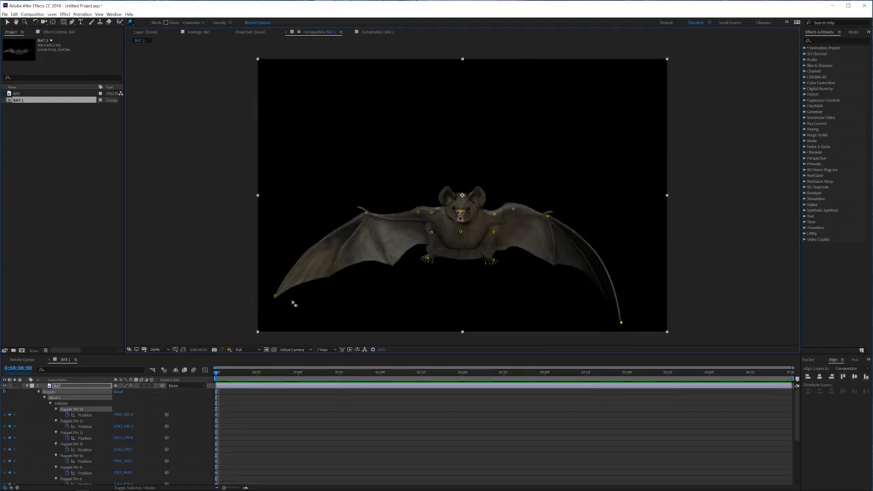
{"action": "left_click_drag", "start_coordinate": [275, 296], "coordinate": [299, 324]}
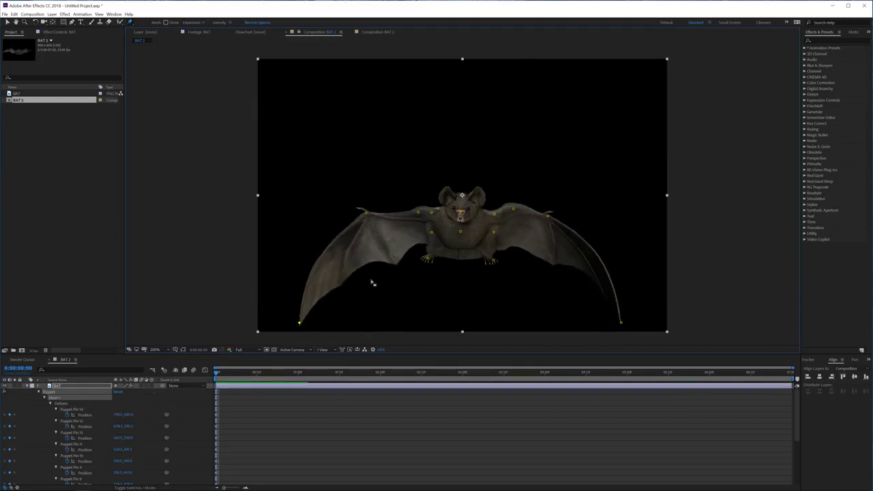
- Raise the bat's head, chest, feet and shoulders together, then reshape the left shoulder
{"action": "left_click", "coordinate": [431, 213]}
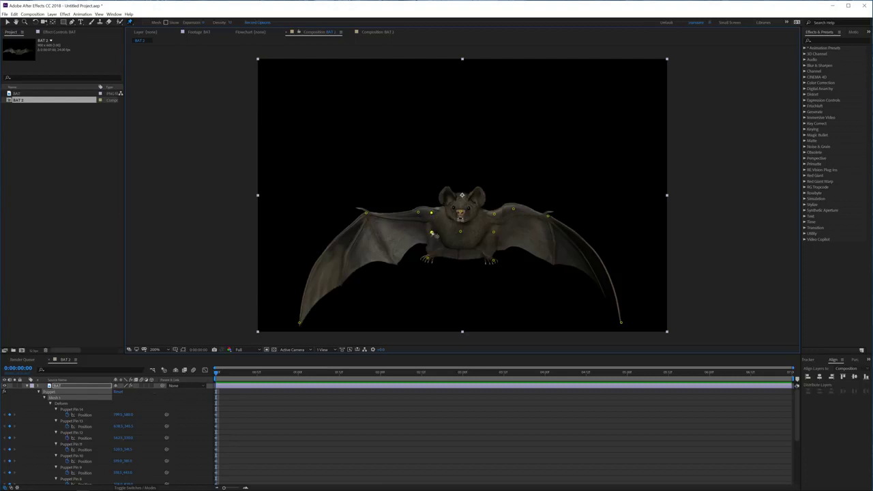
{"action": "left_click", "coordinate": [427, 259]}
{"action": "left_click", "coordinate": [461, 212]}
{"action": "left_click", "coordinate": [493, 214], "text": "shift"}
{"action": "left_click", "coordinate": [493, 232], "text": "shift"}
{"action": "left_click", "coordinate": [493, 261], "text": "shift"}
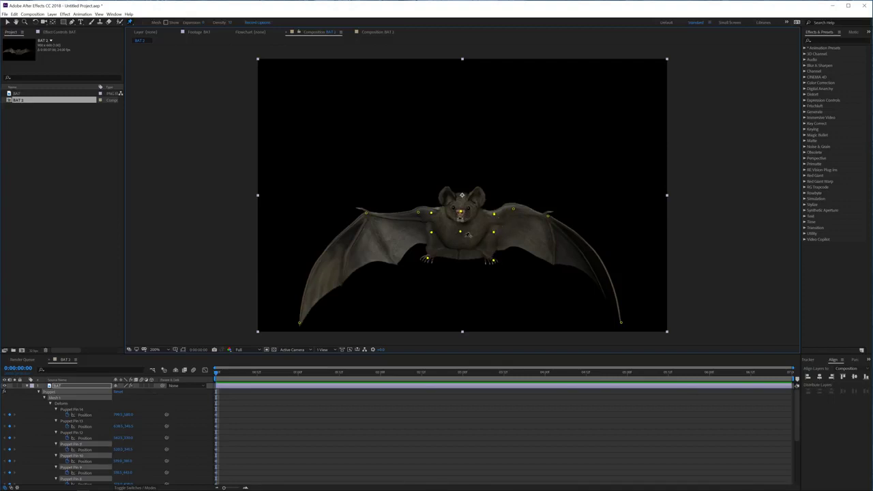
{"action": "left_click_drag", "start_coordinate": [463, 234], "coordinate": [409, 205]}
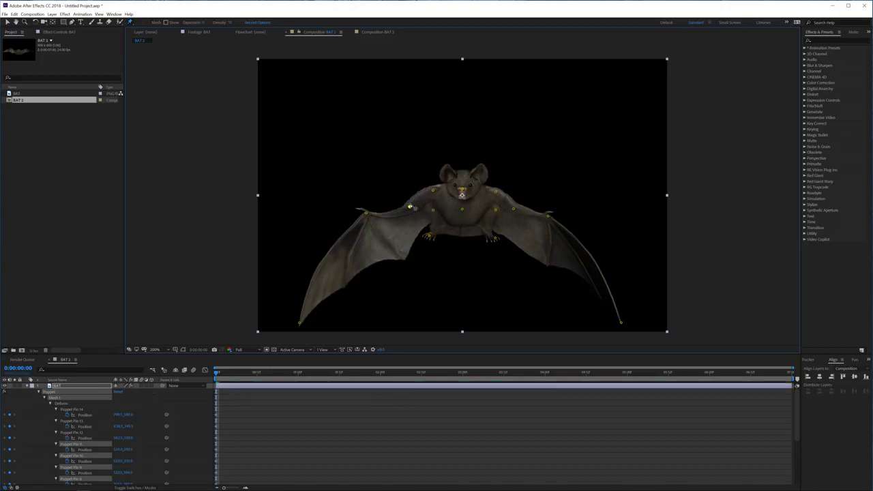
{"action": "left_click_drag", "start_coordinate": [513, 208], "coordinate": [520, 202]}
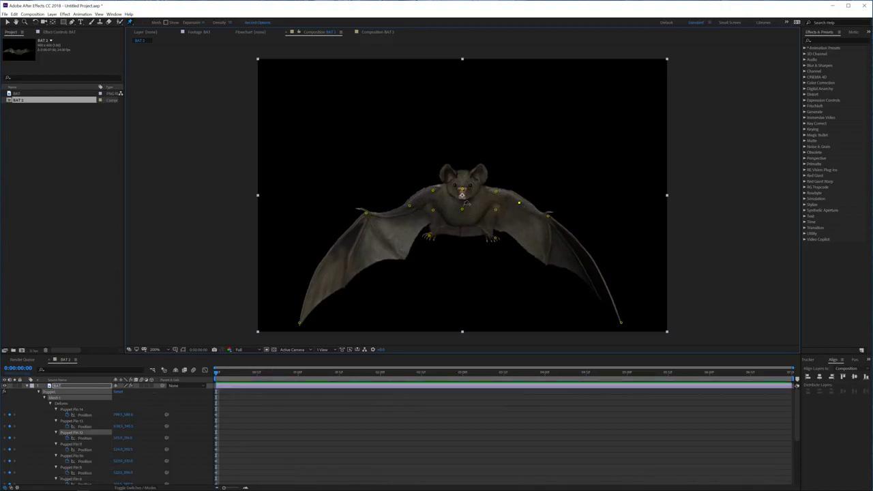
{"action": "left_click_drag", "start_coordinate": [410, 208], "coordinate": [357, 230]}
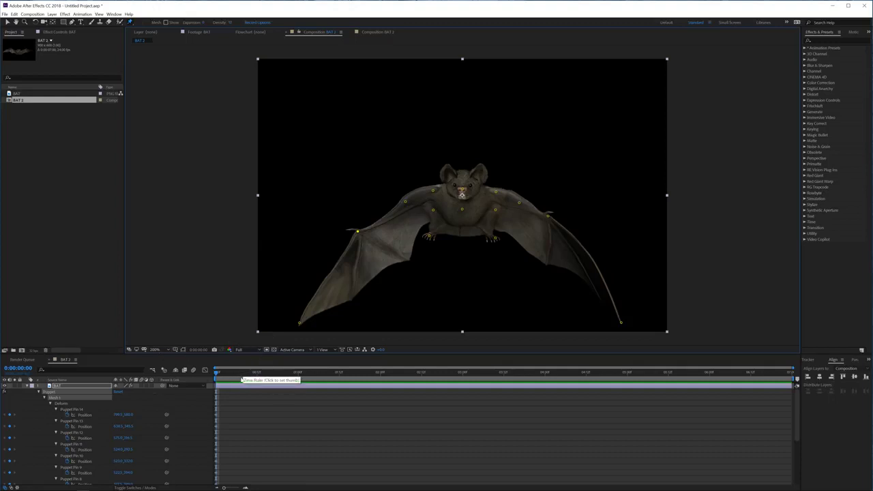
- At frame 10, lower the bat's body by dragging its chest, foot and shoulder pins
{"action": "key", "text": "space"}
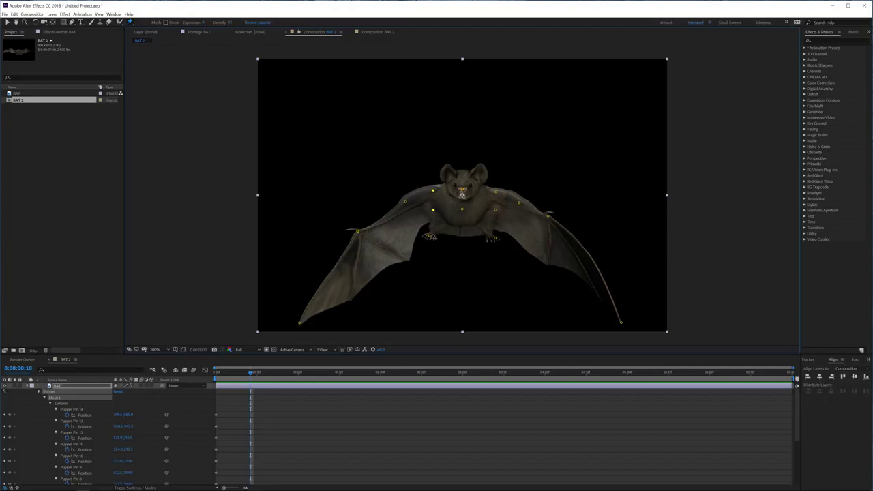
{"action": "left_click", "coordinate": [429, 237]}
{"action": "left_click", "coordinate": [497, 193], "text": "shift"}
{"action": "left_click", "coordinate": [496, 211], "text": "shift"}
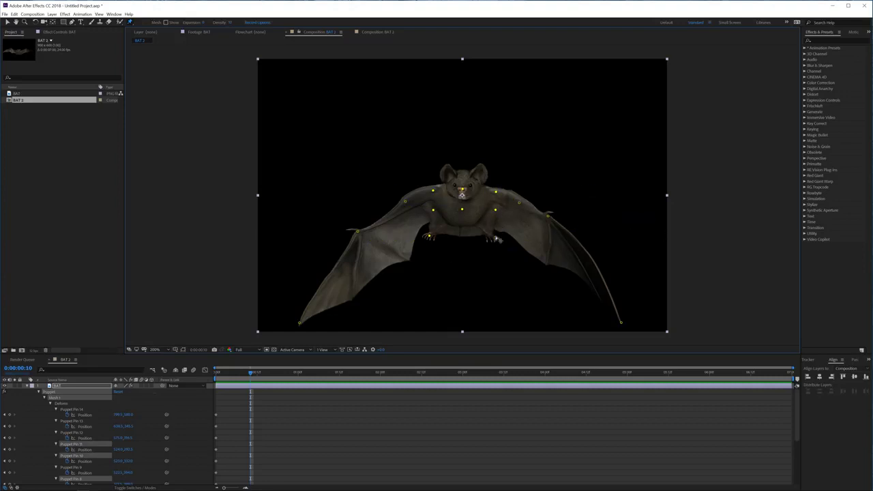
{"action": "left_click", "coordinate": [495, 239], "text": "shift"}
{"action": "left_click", "coordinate": [520, 204], "text": "shift"}
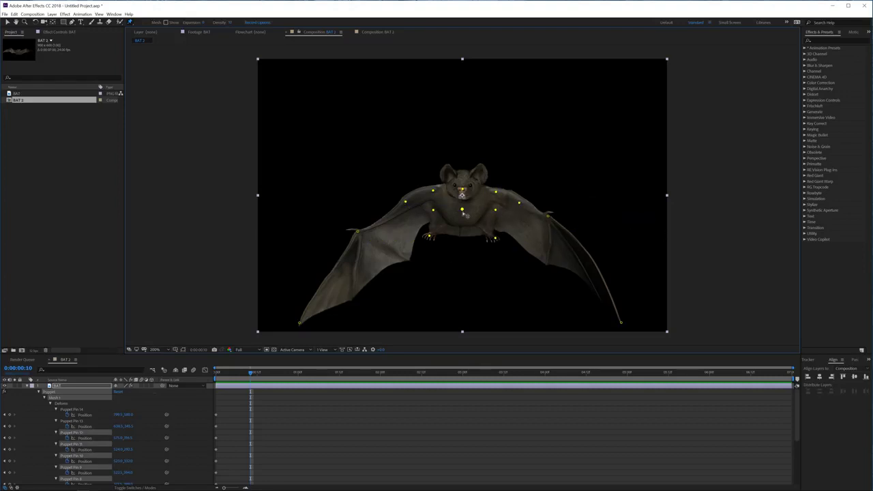
{"action": "left_click_drag", "start_coordinate": [466, 215], "coordinate": [469, 236]}
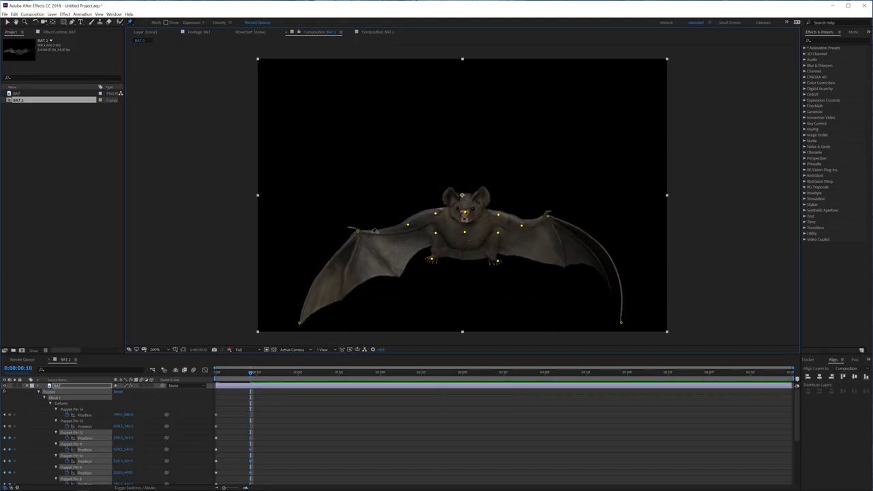
- Lift the left wing high and stretch its wingtip outward
{"action": "left_click_drag", "start_coordinate": [357, 232], "coordinate": [366, 217]}
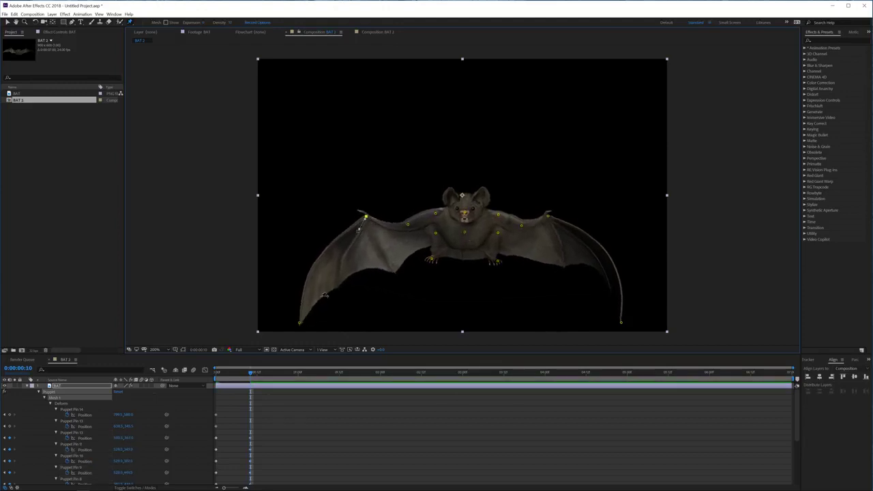
{"action": "left_click_drag", "start_coordinate": [301, 324], "coordinate": [288, 164]}
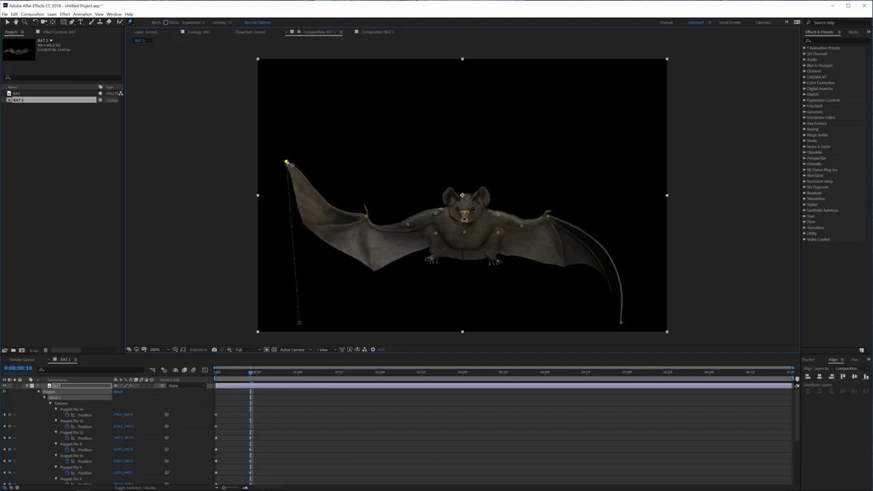
{"action": "left_click_drag", "start_coordinate": [366, 218], "coordinate": [360, 179]}
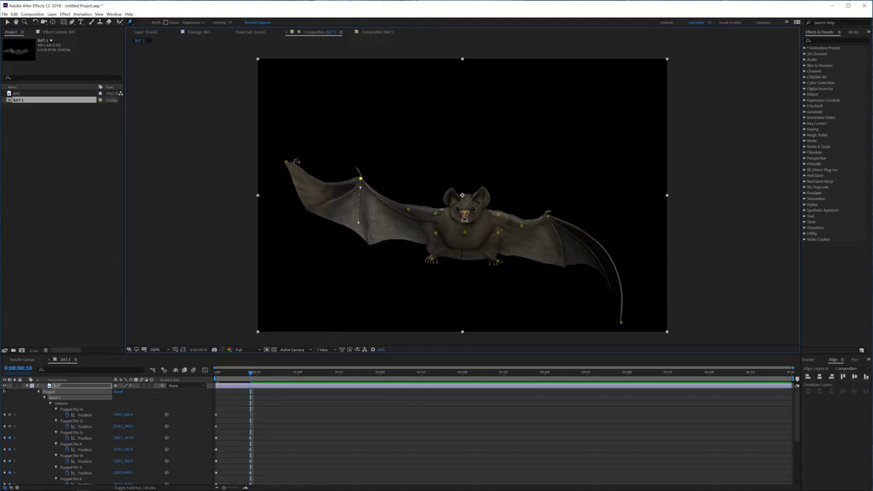
{"action": "left_click_drag", "start_coordinate": [286, 163], "coordinate": [263, 192]}
- Lift and spread the right wing, then select all pins' frame-0 keyframes
{"action": "left_click_drag", "start_coordinate": [622, 321], "coordinate": [652, 186]}
{"action": "left_click_drag", "start_coordinate": [547, 215], "coordinate": [559, 203]}
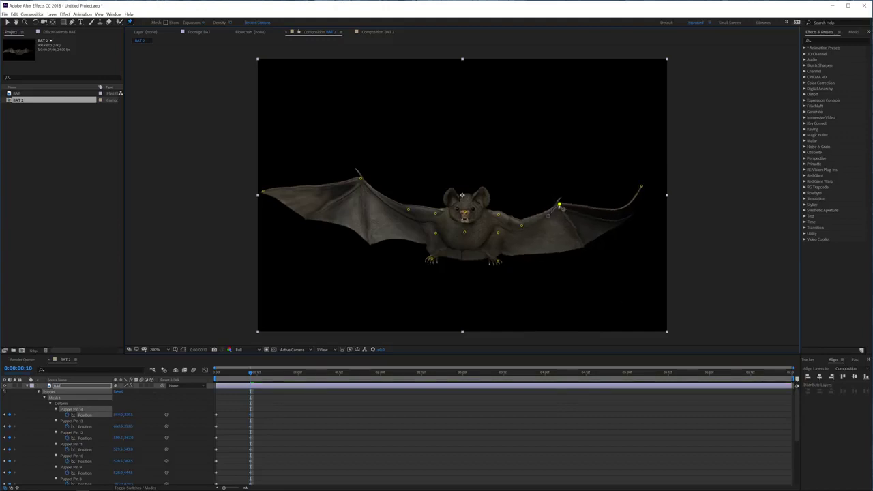
{"action": "left_click_drag", "start_coordinate": [524, 228], "coordinate": [523, 221]}
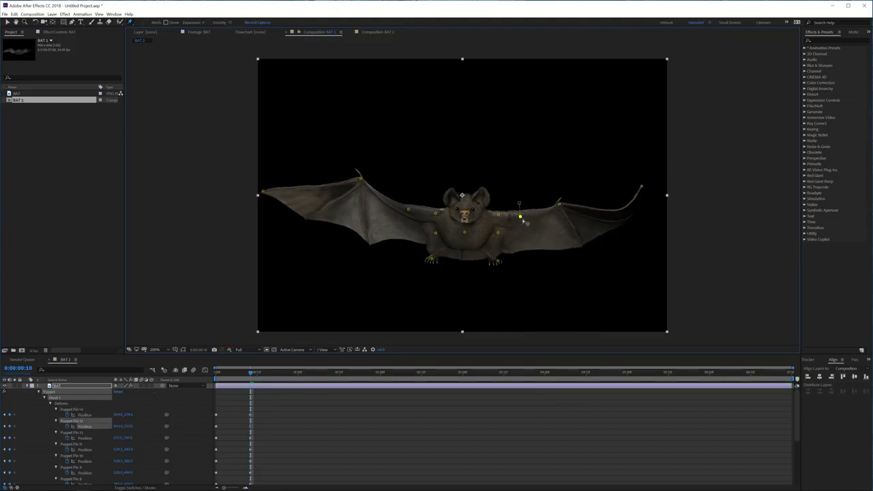
{"action": "left_click", "coordinate": [641, 187]}
{"action": "left_click_drag", "start_coordinate": [642, 186], "coordinate": [655, 194]}
{"action": "left_click", "coordinate": [560, 202]}
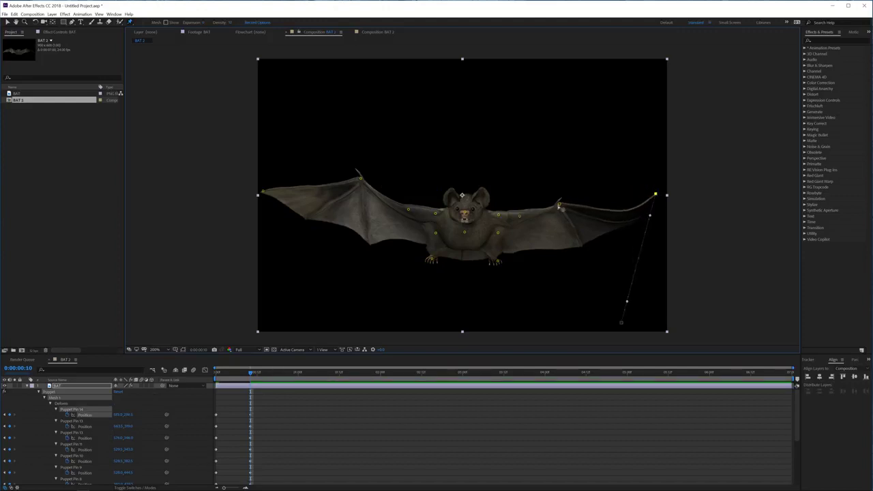
{"action": "left_click_drag", "start_coordinate": [559, 201], "coordinate": [560, 186]}
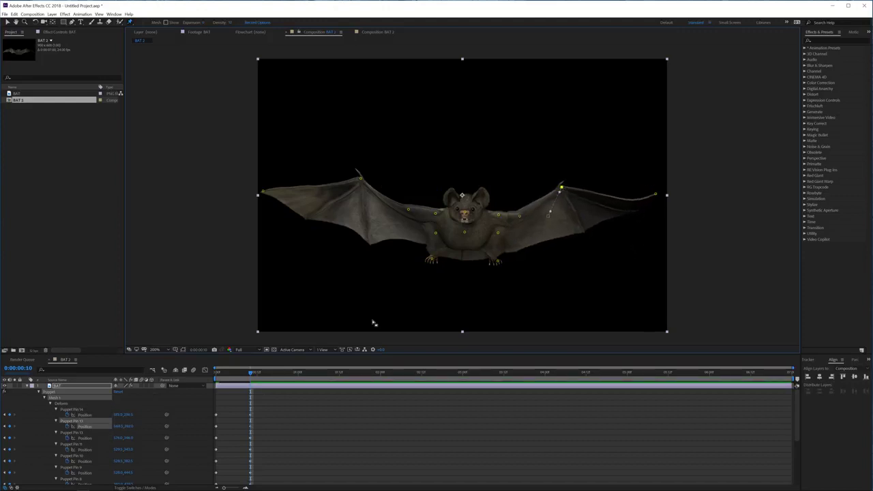
{"action": "left_click_drag", "start_coordinate": [240, 372], "coordinate": [217, 373]}
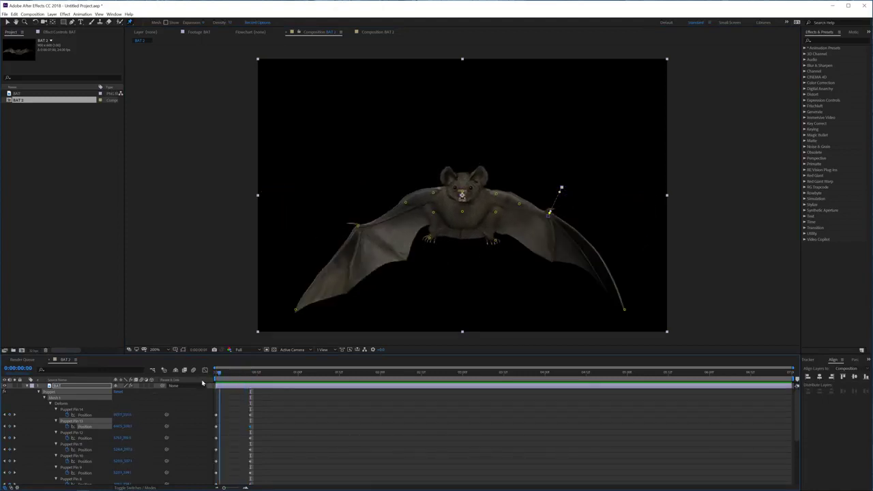
{"action": "left_click_drag", "start_coordinate": [228, 408], "coordinate": [215, 487]}
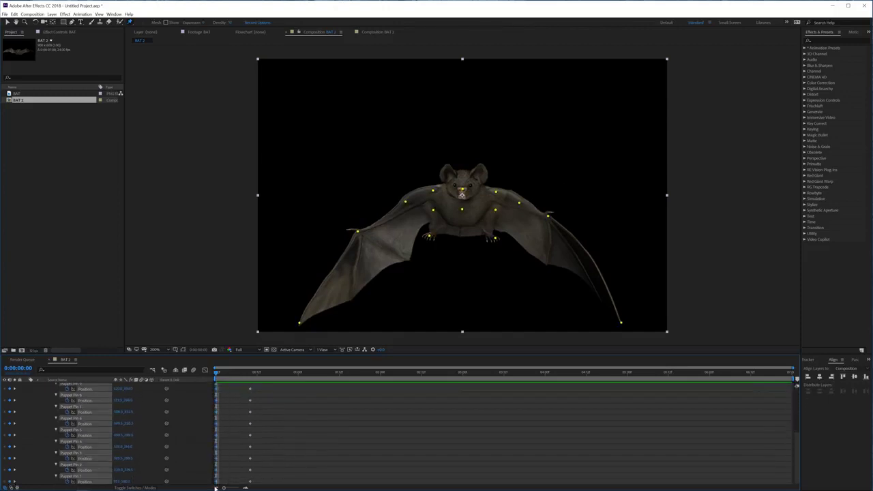
- Paste the starting wing pose keyframes at frame 20
{"action": "left_click", "coordinate": [249, 373]}
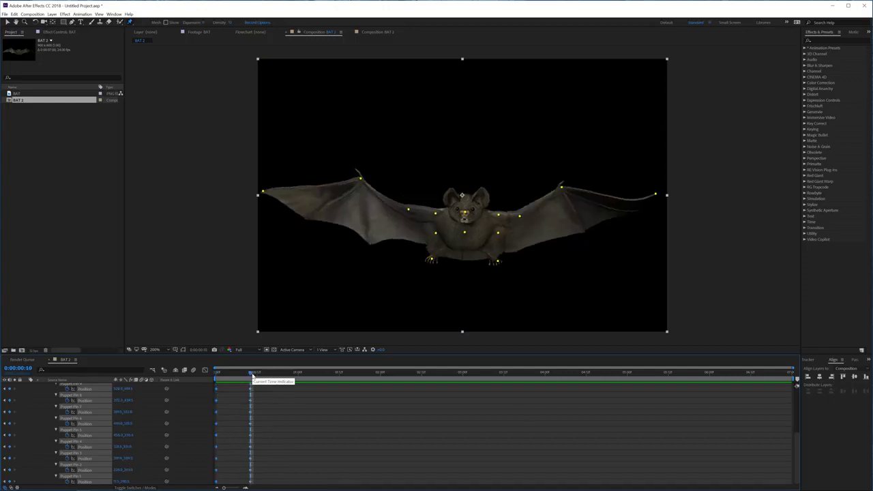
{"action": "key", "text": "shift+Page_Down"}
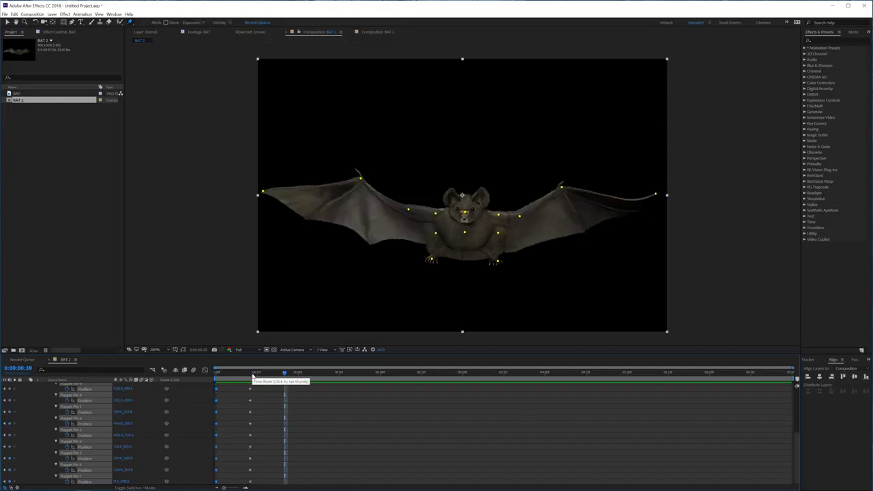
{"action": "key", "text": "ctrl+v"}
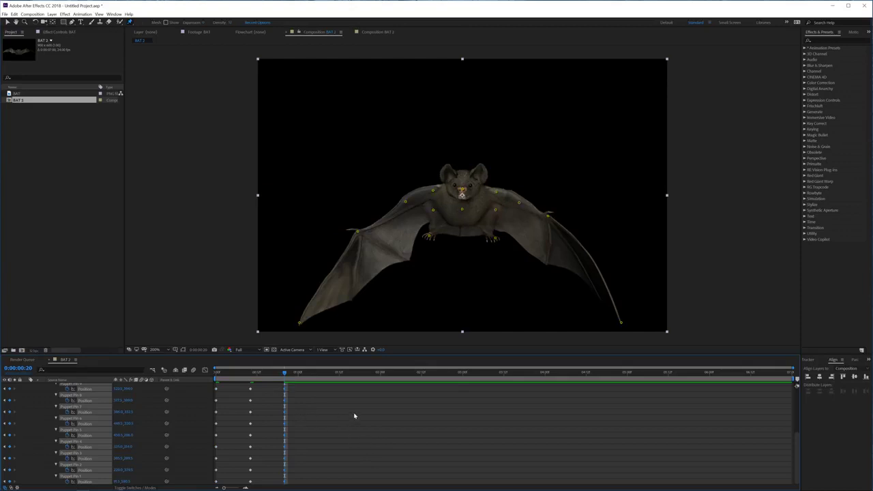
{"action": "left_click", "coordinate": [354, 416]}
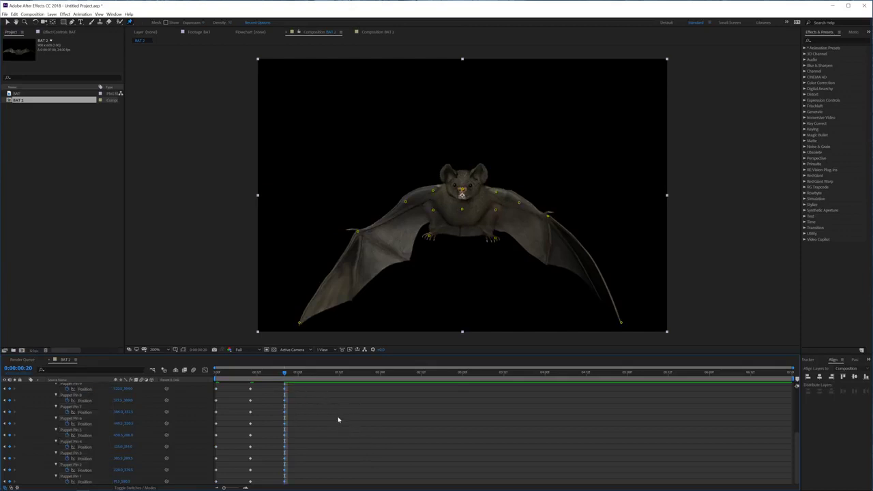
- End the work area at frame 19 and preview the wing-flap loop
{"action": "key", "text": "Page_Up"}
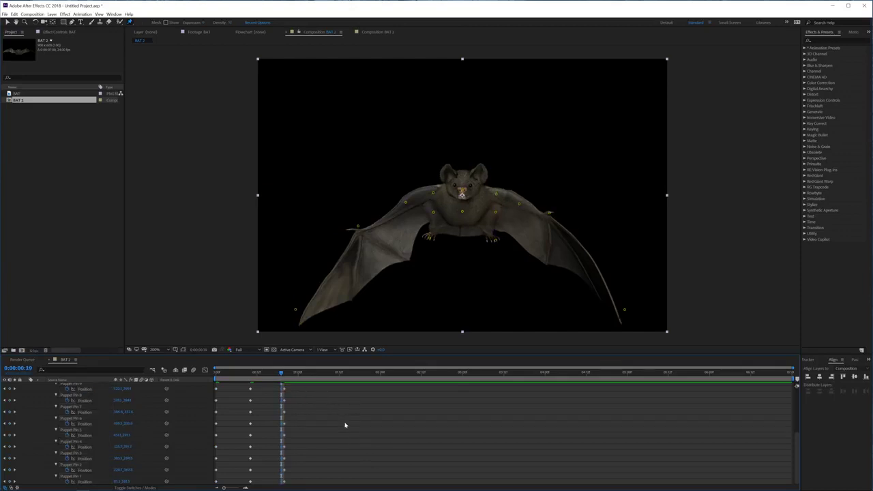
{"action": "key", "text": "n"}
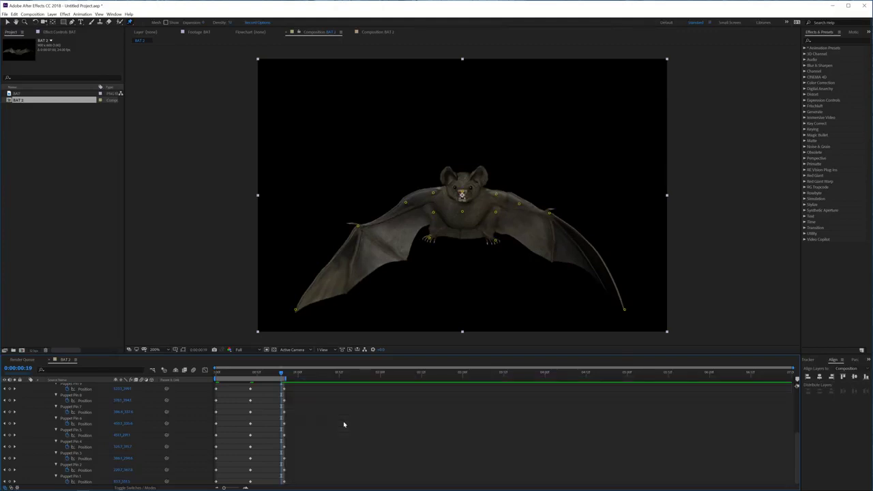
{"action": "left_click", "coordinate": [351, 453]}
{"action": "key", "text": "space"}
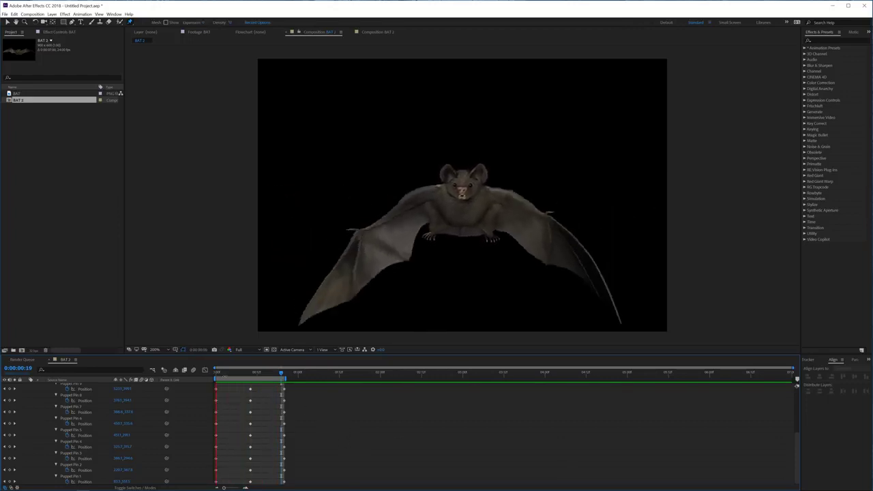
- At frame 10, raise both wings' joints and tips higher, curling the right wingtip steeply upward
{"action": "left_click", "coordinate": [251, 372]}
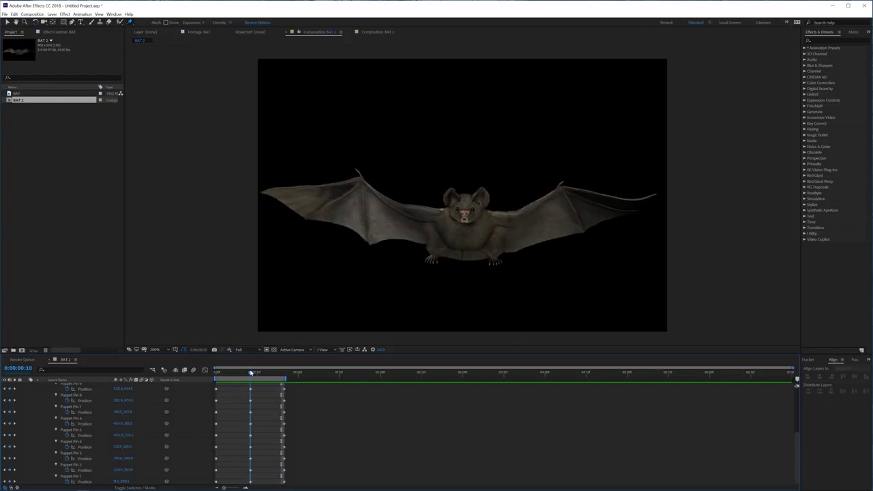
{"action": "scroll", "coordinate": [48, 409], "scroll_direction": "up", "scroll_amount": 4}
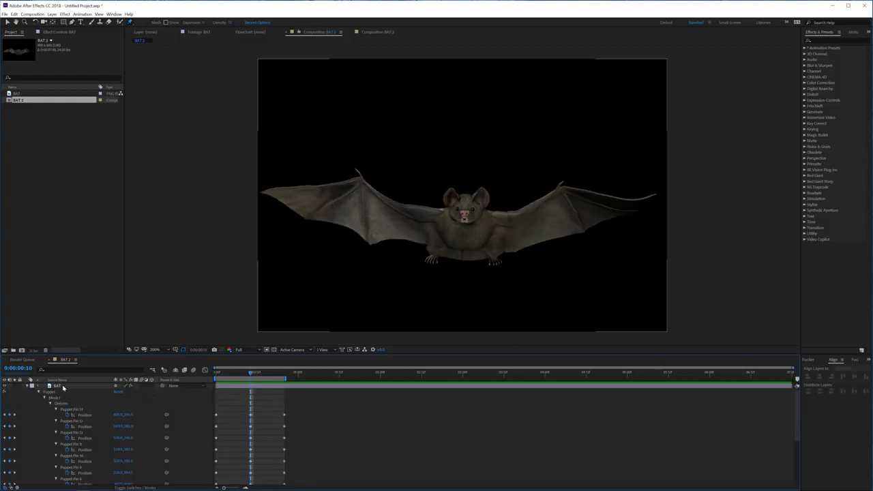
{"action": "left_click", "coordinate": [63, 387]}
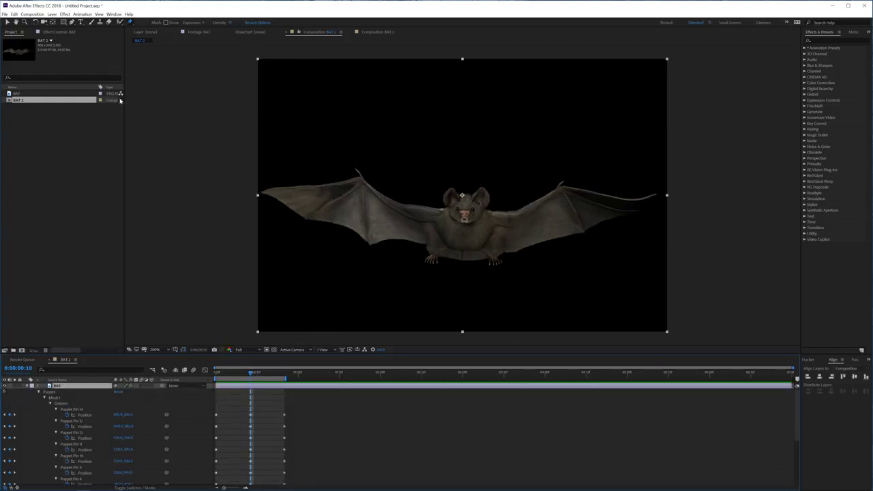
{"action": "left_click", "coordinate": [63, 394]}
{"action": "left_click_drag", "start_coordinate": [361, 176], "coordinate": [382, 168]}
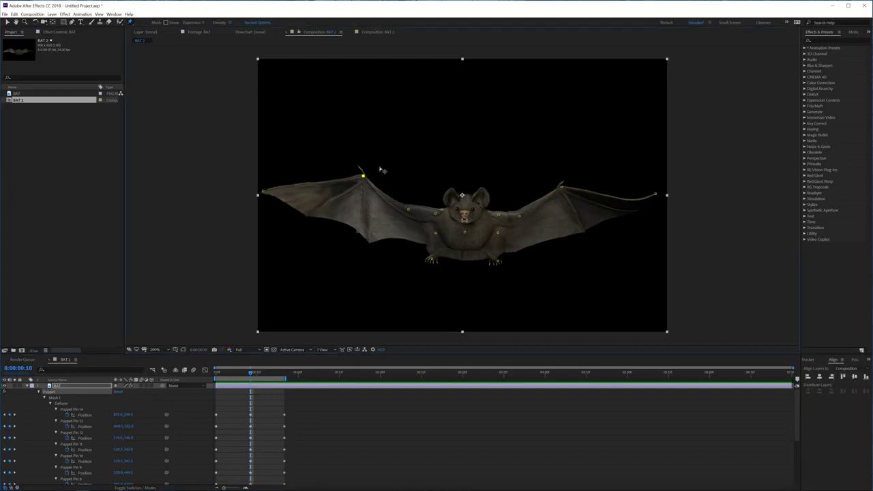
{"action": "left_click_drag", "start_coordinate": [259, 194], "coordinate": [304, 101]}
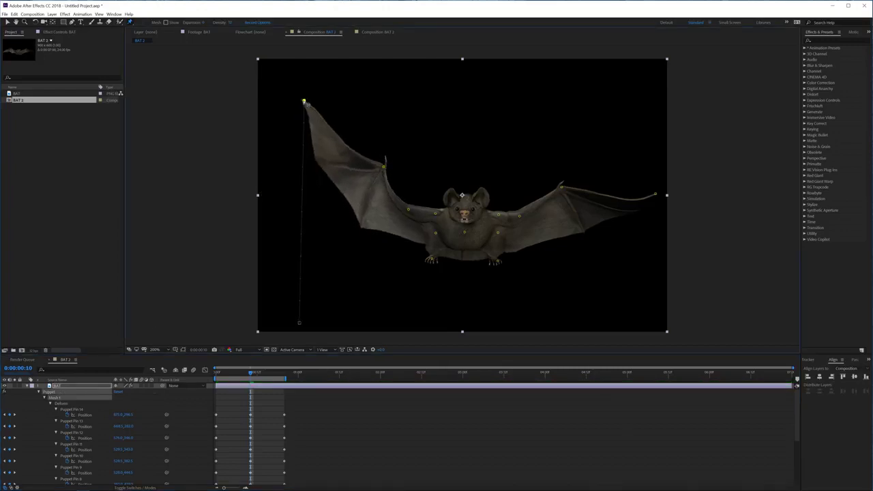
{"action": "left_click_drag", "start_coordinate": [651, 198], "coordinate": [629, 114]}
{"action": "left_click_drag", "start_coordinate": [563, 188], "coordinate": [546, 180]}
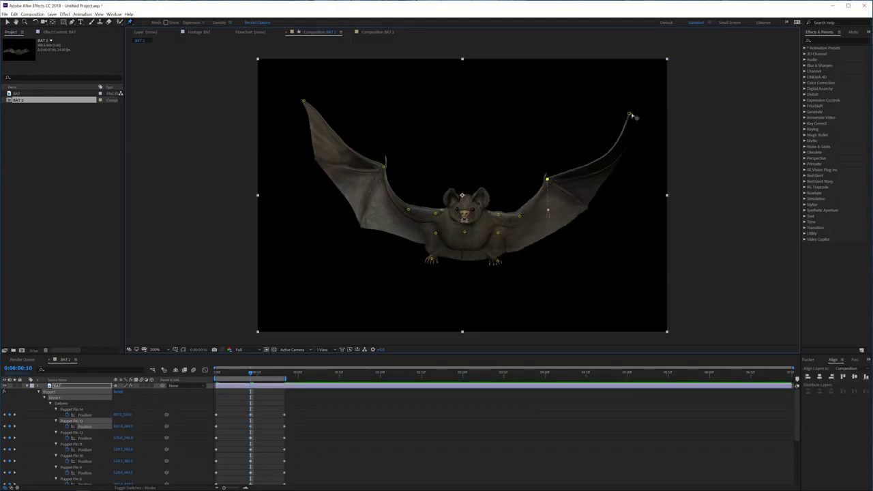
{"action": "left_click_drag", "start_coordinate": [629, 113], "coordinate": [614, 98]}
- Move the final pin keyframes earlier and end the work area one frame before them
{"action": "left_click_drag", "start_coordinate": [302, 407], "coordinate": [217, 482]}
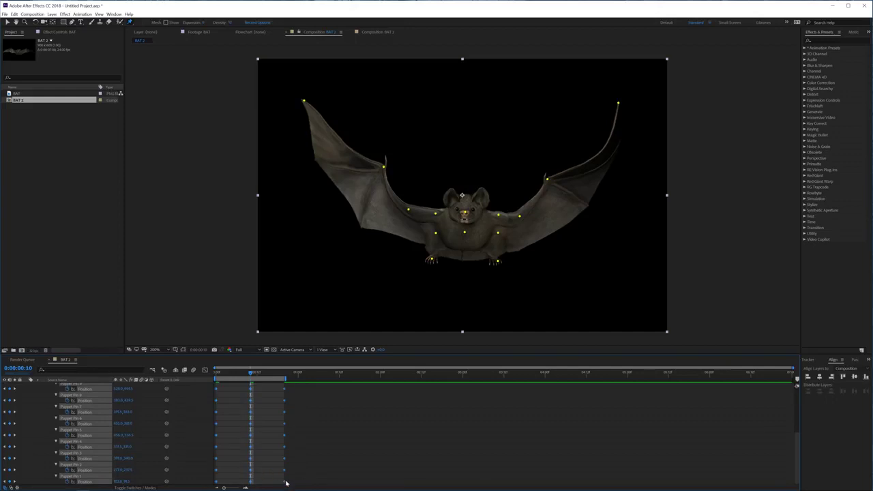
{"action": "left_click_drag", "start_coordinate": [284, 484], "coordinate": [250, 480], "text": "alt"}
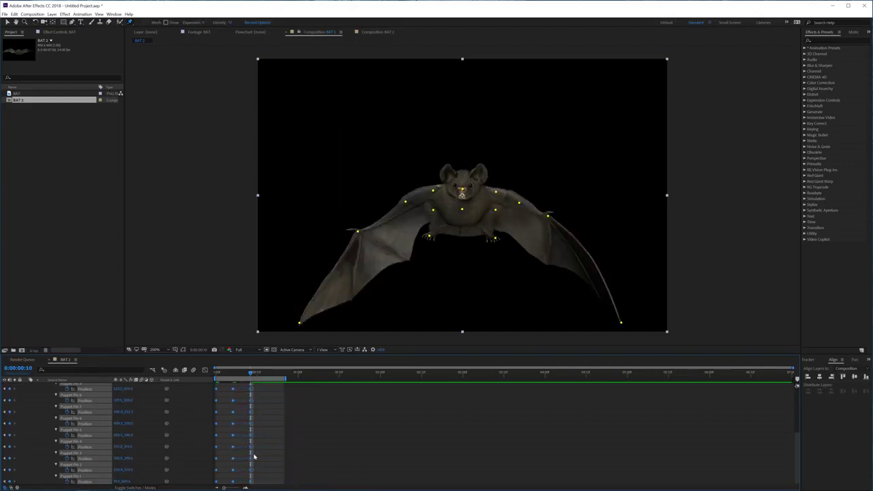
{"action": "key", "text": "Page_Up"}
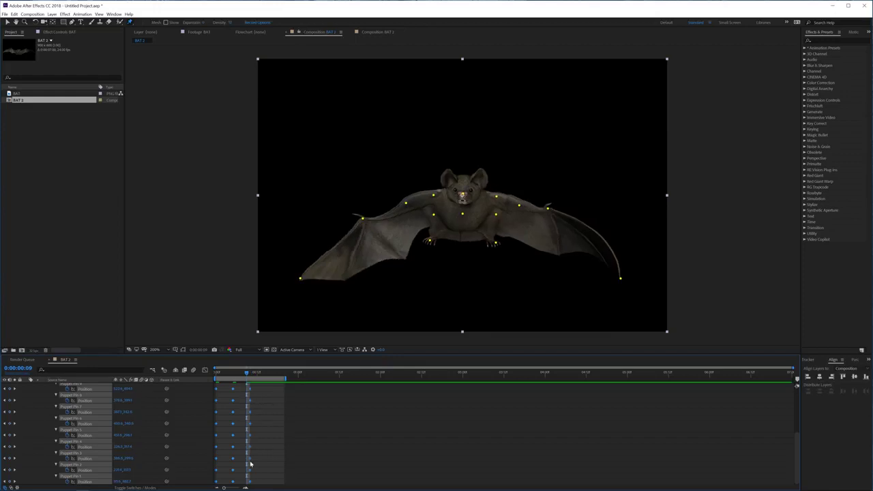
{"action": "key", "text": "n"}
- Clear the selection, return to the start, and preview the wing-flap animation
{"action": "left_click", "coordinate": [255, 418]}
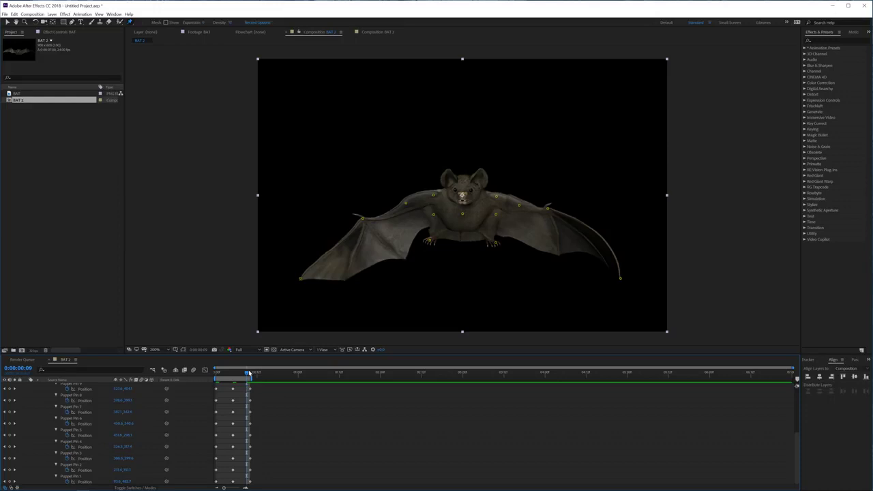
{"action": "left_click_drag", "start_coordinate": [251, 374], "coordinate": [215, 377]}
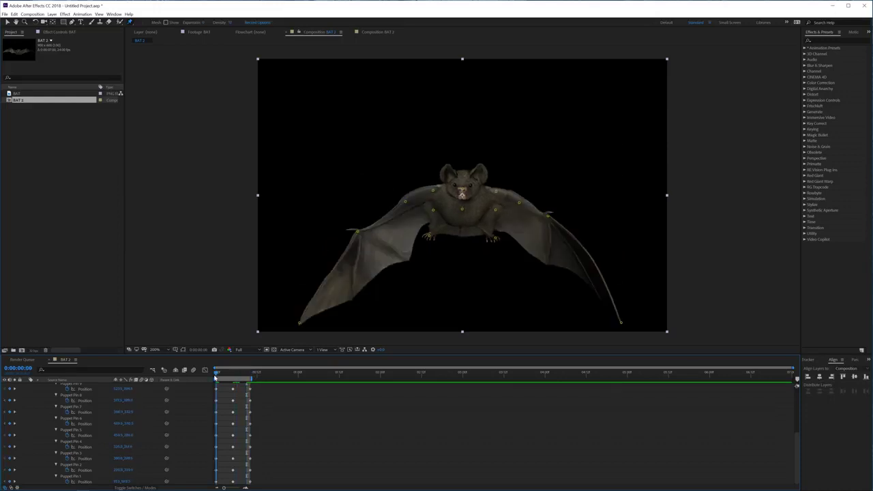
{"action": "left_click", "coordinate": [311, 416]}
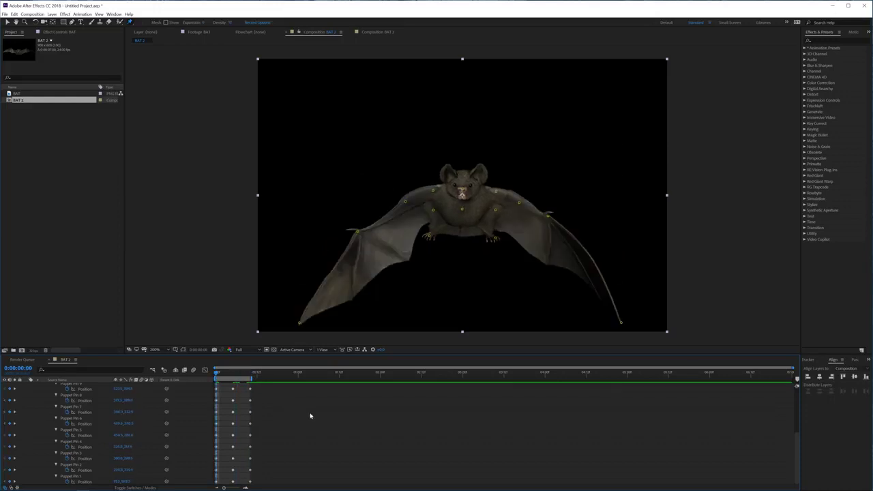
{"action": "key", "text": "space"}
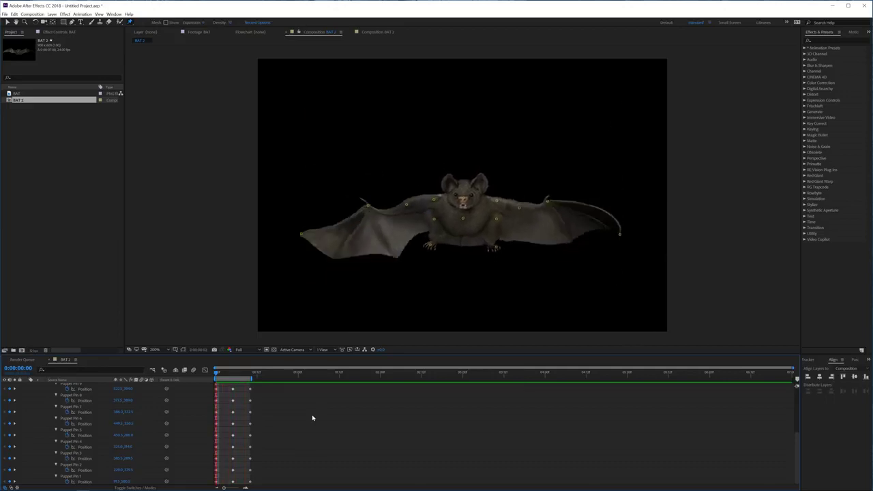
- Turn on the BAT layer's motion blur switch and the composition's motion blur toggle
{"action": "left_click", "coordinate": [236, 377]}
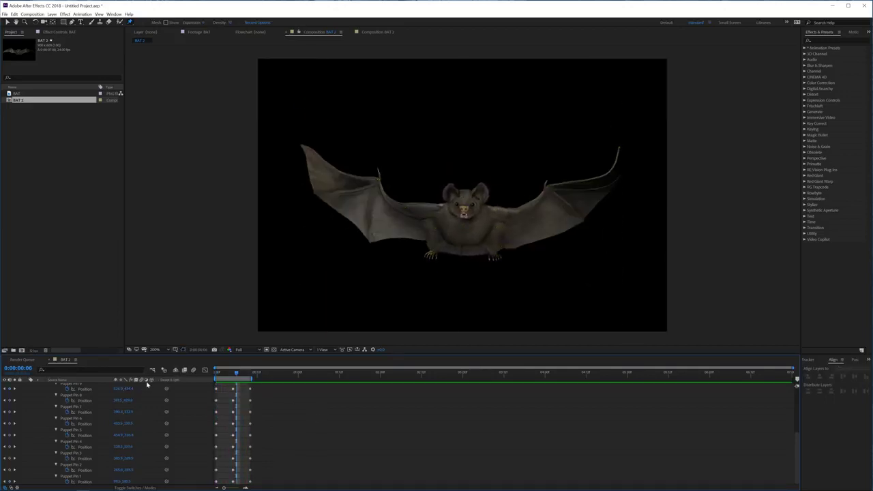
{"action": "scroll", "coordinate": [137, 392], "scroll_direction": "up", "scroll_amount": 3}
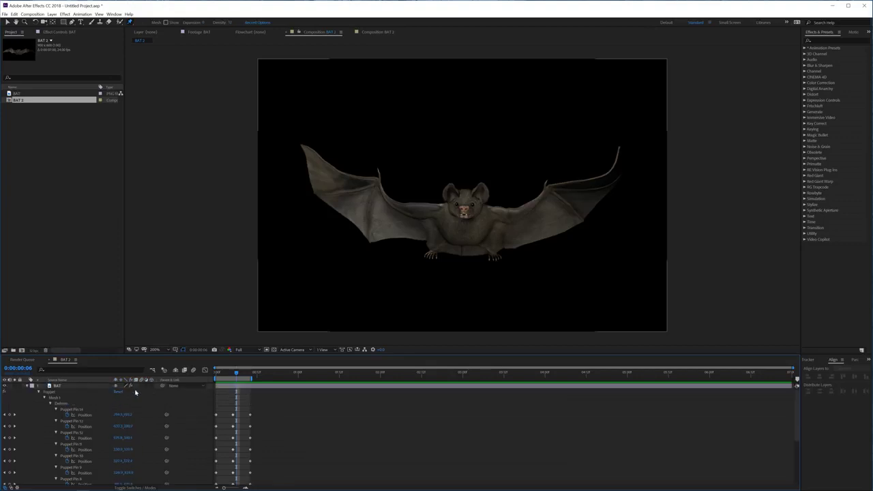
{"action": "left_click", "coordinate": [140, 387]}
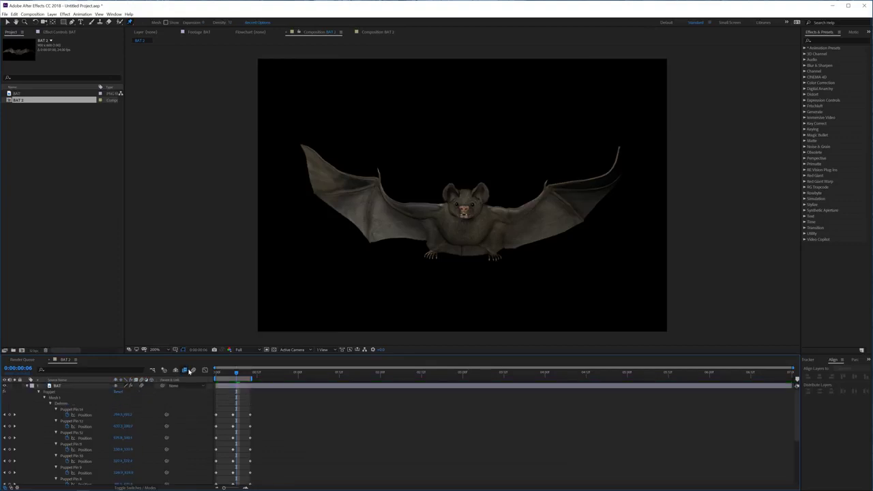
{"action": "left_click", "coordinate": [193, 370]}
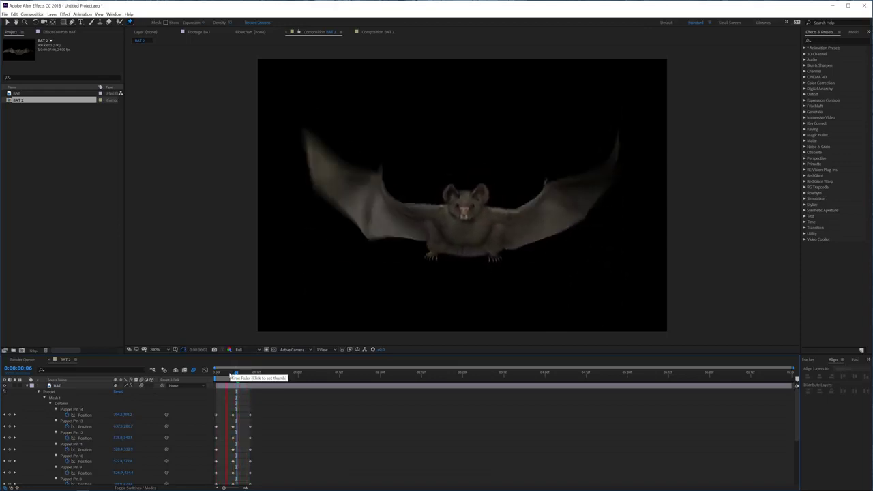
- Stop the preview and move the playhead to frame 5
{"action": "left_click", "coordinate": [234, 376]}
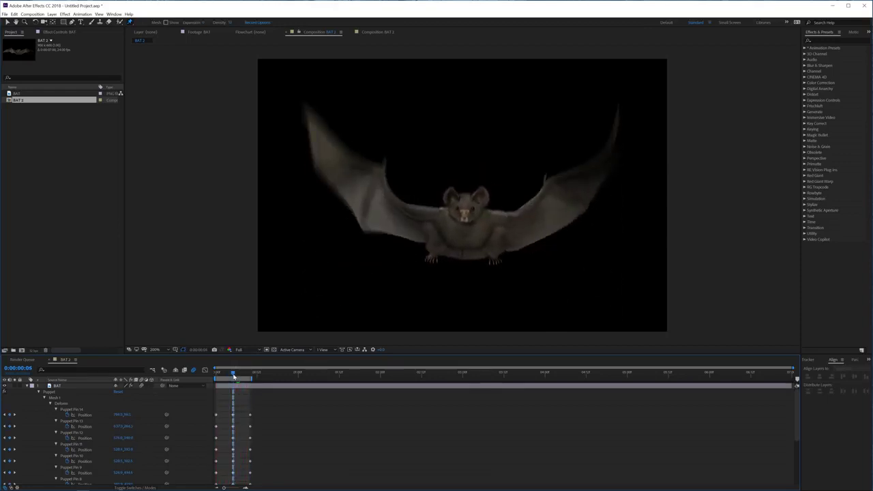
{"action": "key", "text": "Home"}
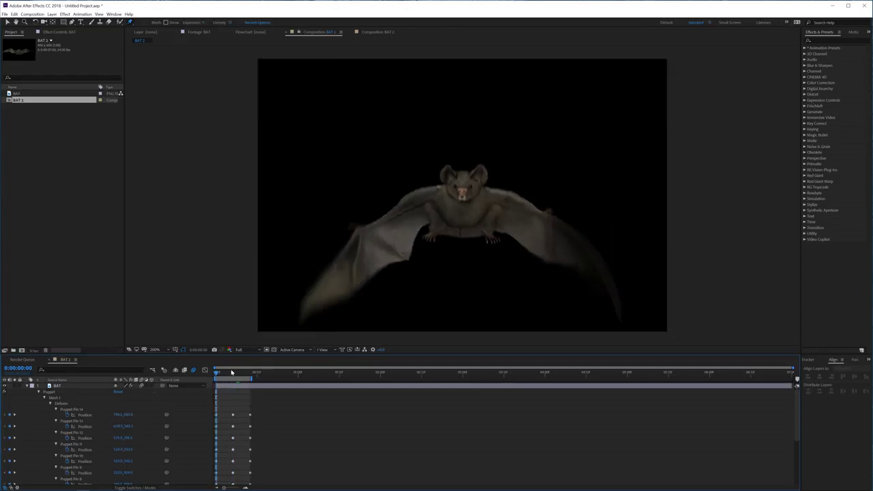
{"action": "left_click", "coordinate": [232, 372]}
{"action": "left_click", "coordinate": [236, 387]}
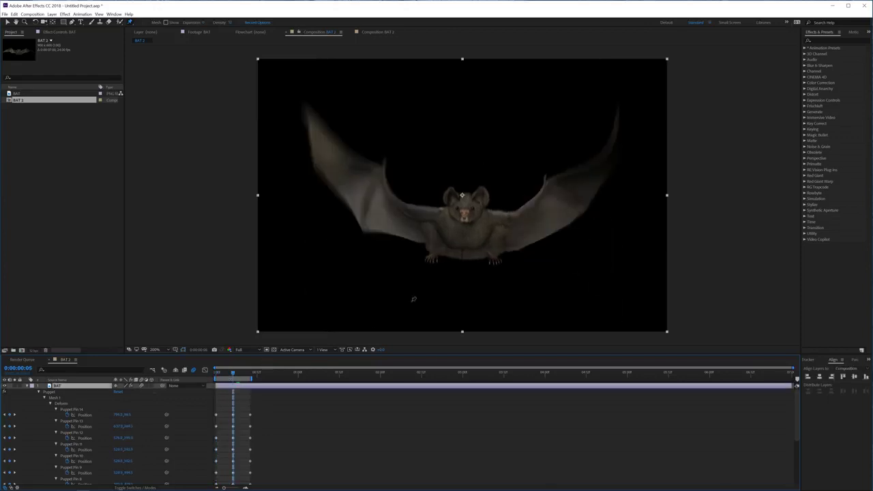
- Select the chest, belly, shoulder and foot pins and lower the body about 15 px at frame 5
{"action": "left_click", "coordinate": [58, 399]}
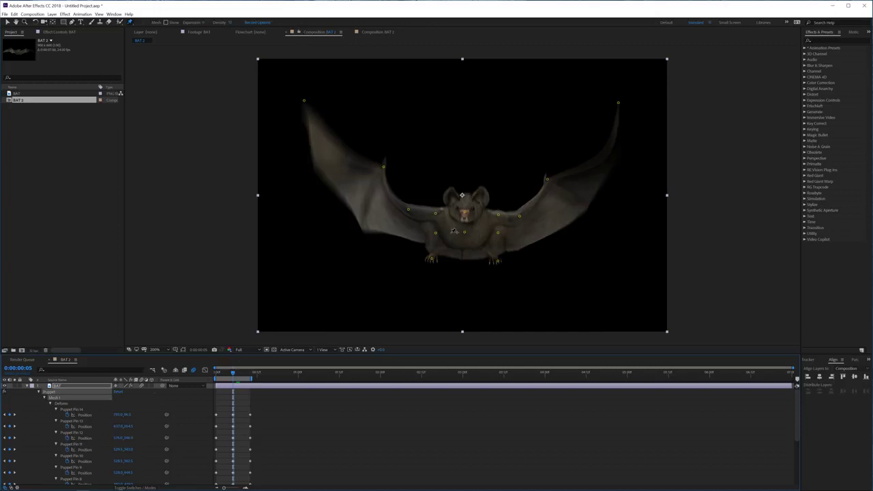
{"action": "left_click", "coordinate": [436, 214]}
{"action": "left_click", "coordinate": [435, 233], "text": "shift"}
{"action": "left_click", "coordinate": [431, 258], "text": "shift"}
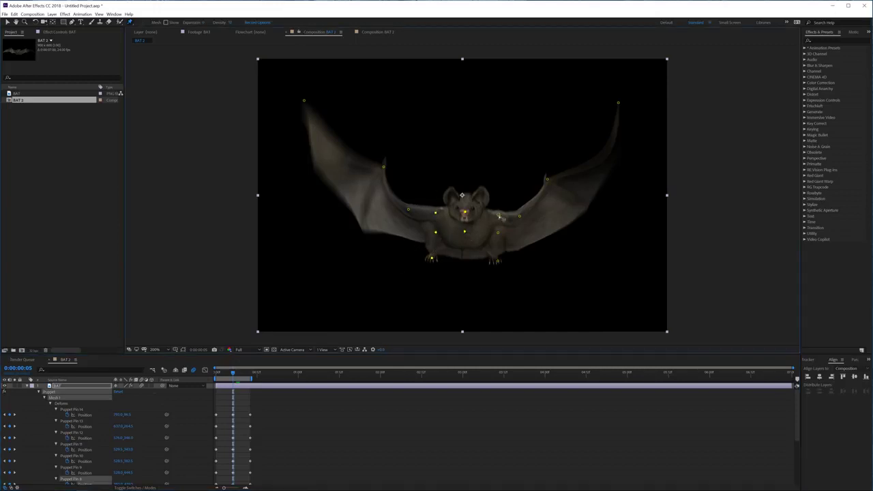
{"action": "left_click", "coordinate": [498, 215], "text": "shift"}
{"action": "left_click", "coordinate": [498, 232], "text": "shift"}
{"action": "left_click", "coordinate": [498, 261], "text": "shift"}
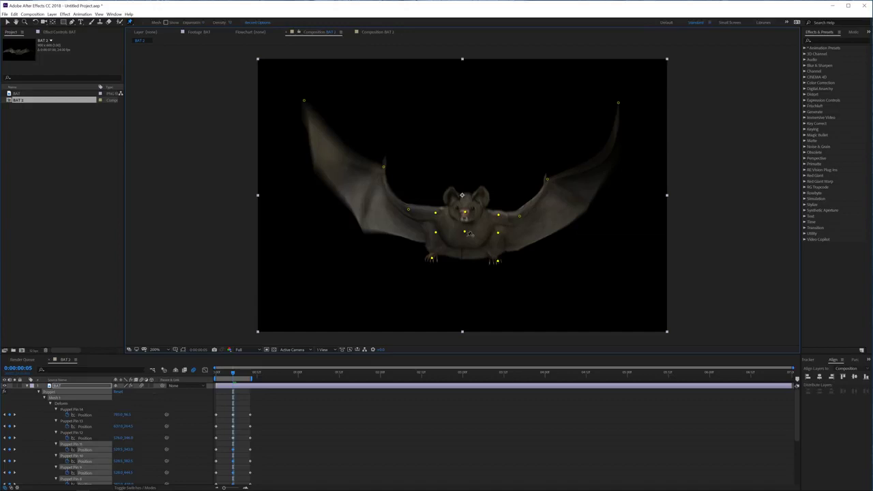
{"action": "left_click_drag", "start_coordinate": [466, 236], "coordinate": [468, 247]}
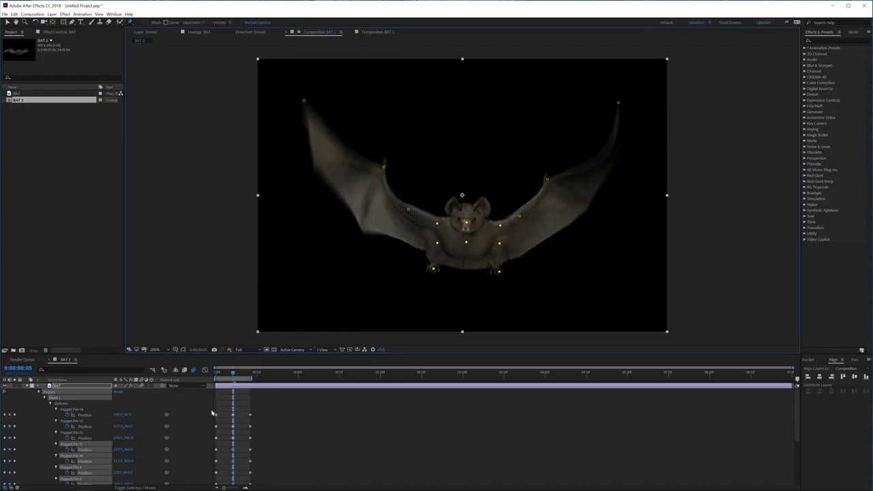
- Raise the body at frame 0 and repeat the frame-0 pin keyframes at frame 10
{"action": "left_click_drag", "start_coordinate": [231, 374], "coordinate": [216, 374]}
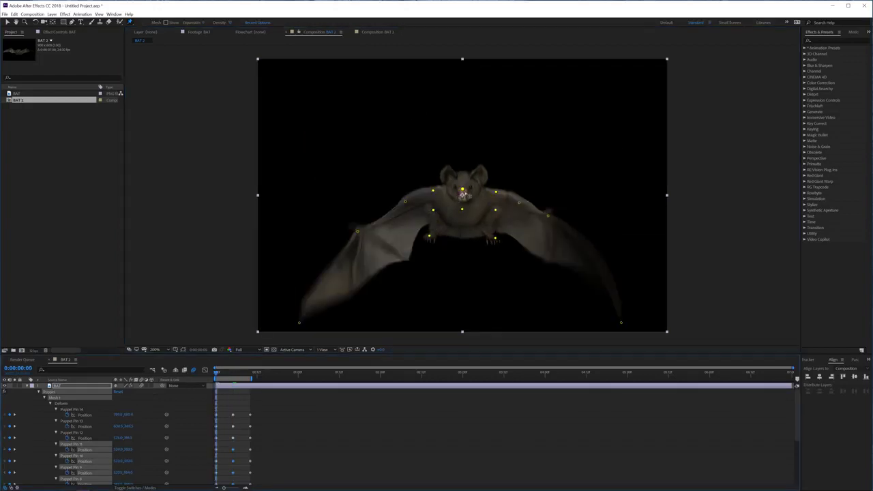
{"action": "key", "text": "ctrl+z"}
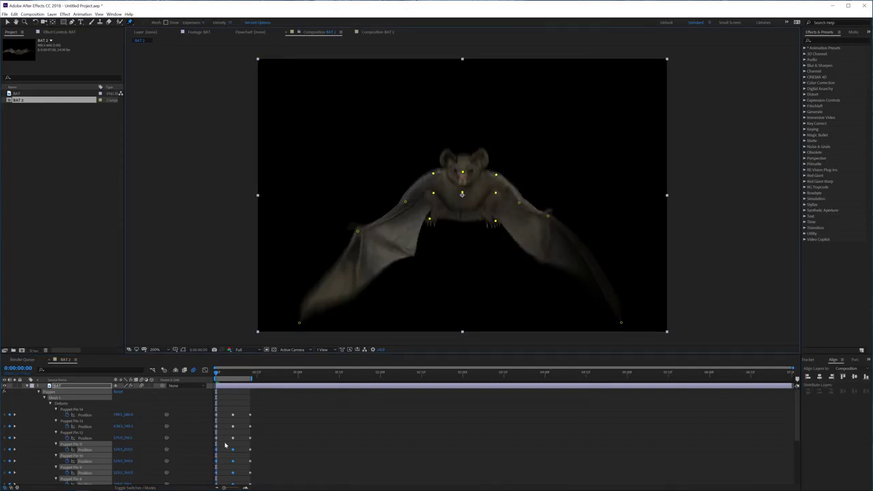
{"action": "scroll", "coordinate": [224, 448], "scroll_direction": "down", "scroll_amount": 5}
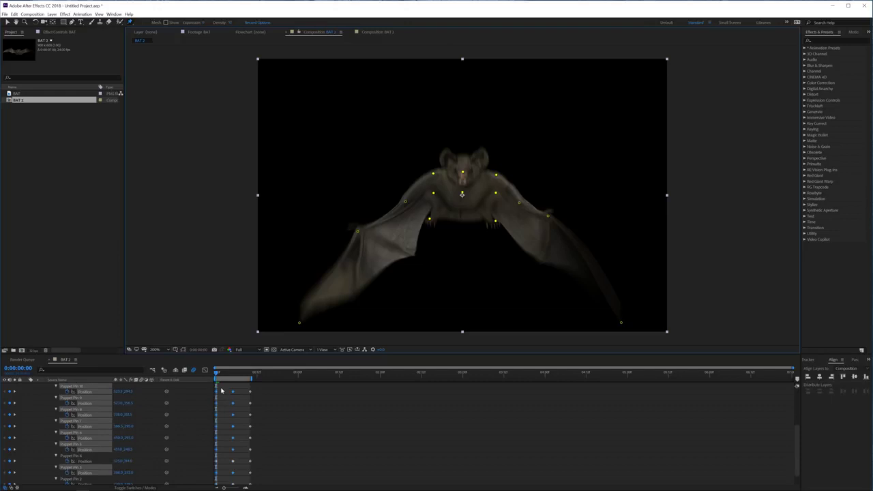
{"action": "left_click_drag", "start_coordinate": [221, 390], "coordinate": [209, 486]}
{"action": "left_click", "coordinate": [249, 373]}
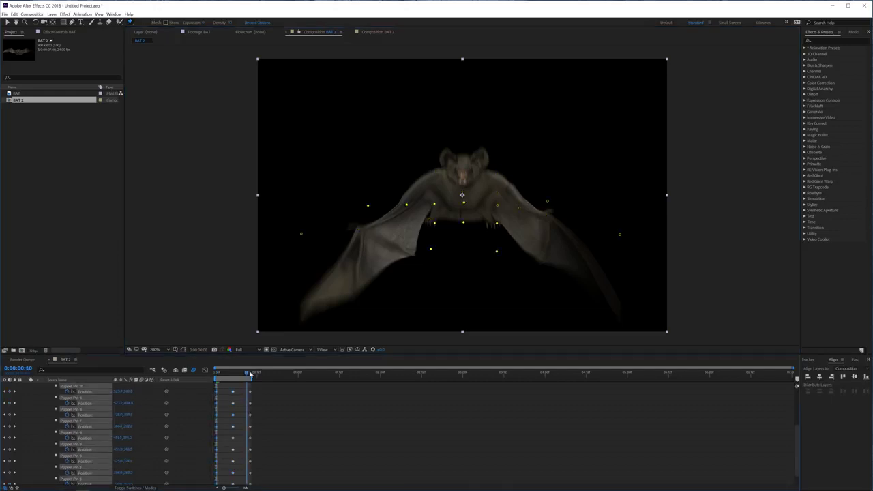
{"action": "left_click", "coordinate": [289, 404]}
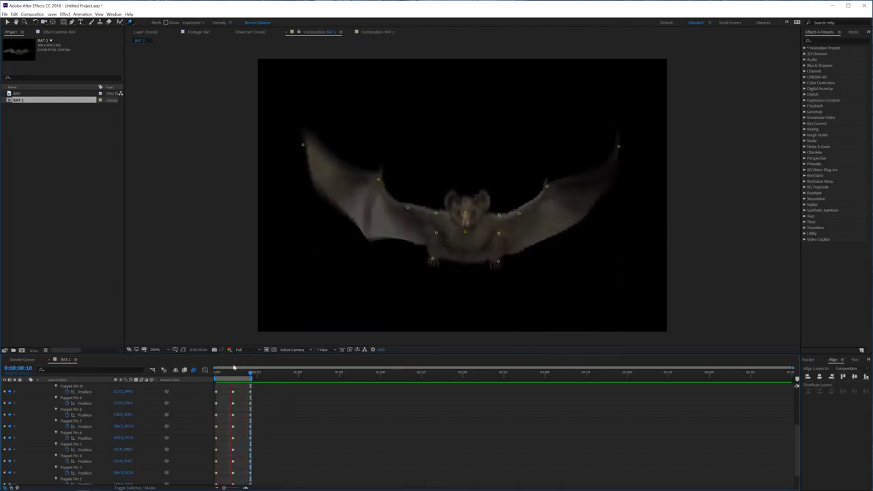
- Apply Color Correction > Curves to the bat and pull the curve down to darken it
{"action": "left_click", "coordinate": [65, 13]}
{"action": "mouse_move", "coordinate": [89, 79]}
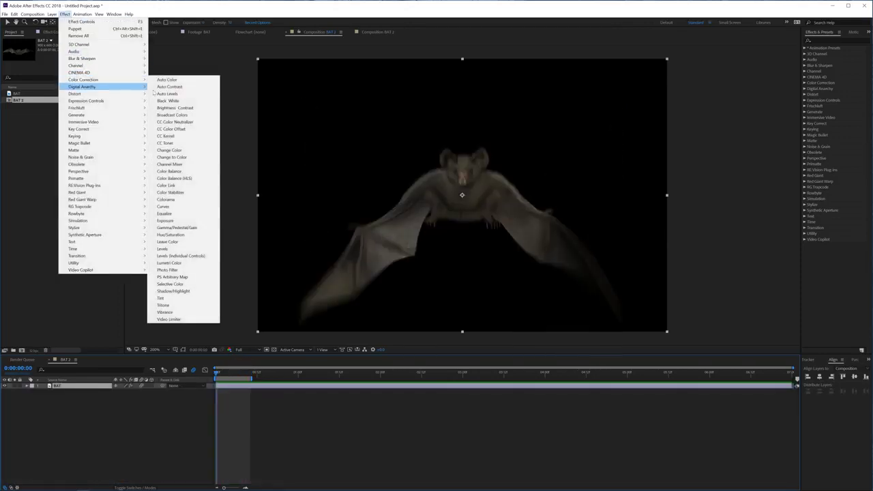
{"action": "left_click", "coordinate": [183, 206]}
{"action": "left_click_drag", "start_coordinate": [63, 161], "coordinate": [65, 157]}
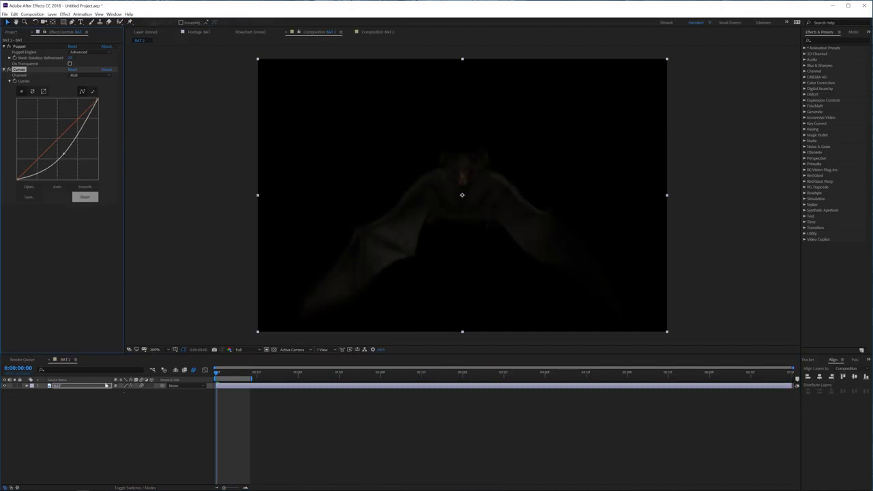
- Import the sky-and-bridge photo into the project as the background
{"action": "left_click", "coordinate": [11, 32]}
{"action": "right_click", "coordinate": [49, 177]}
{"action": "mouse_move", "coordinate": [88, 207]}
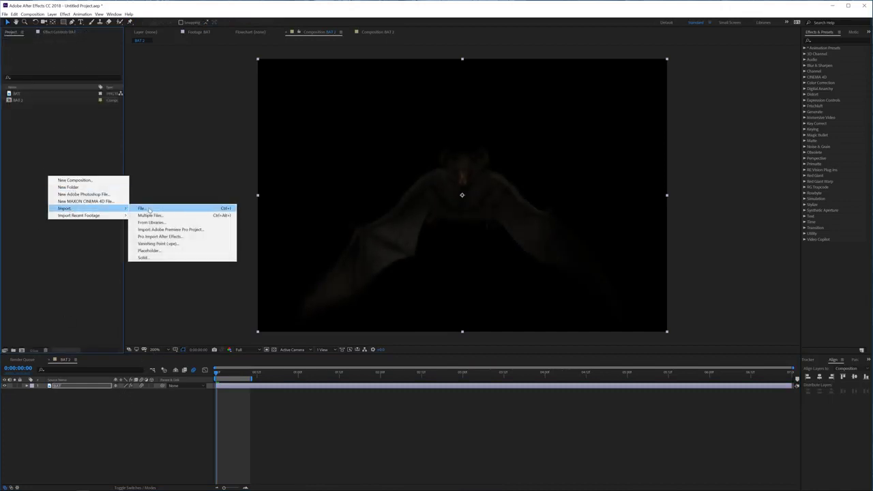
{"action": "left_click", "coordinate": [157, 207]}
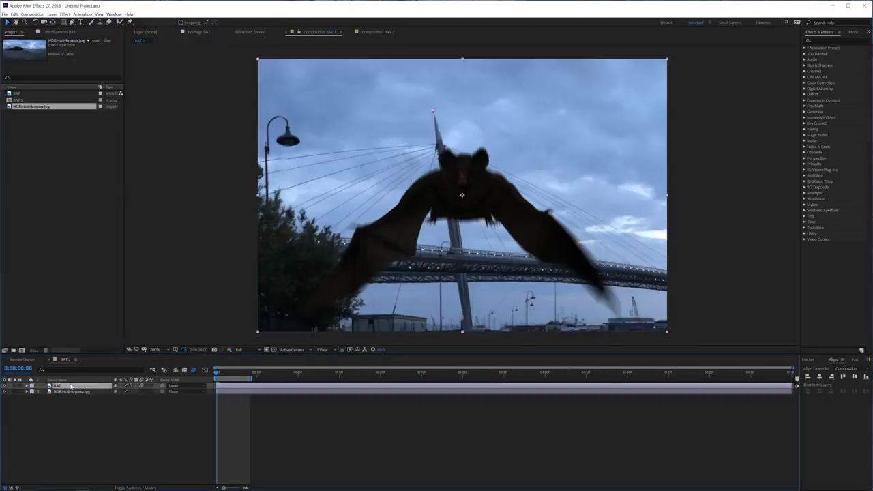
- Pre-compose the bat with all attributes into BAT Comp 1, open it, and scrub to the loop end
{"action": "left_click", "coordinate": [55, 18]}
{"action": "left_click", "coordinate": [85, 229]}
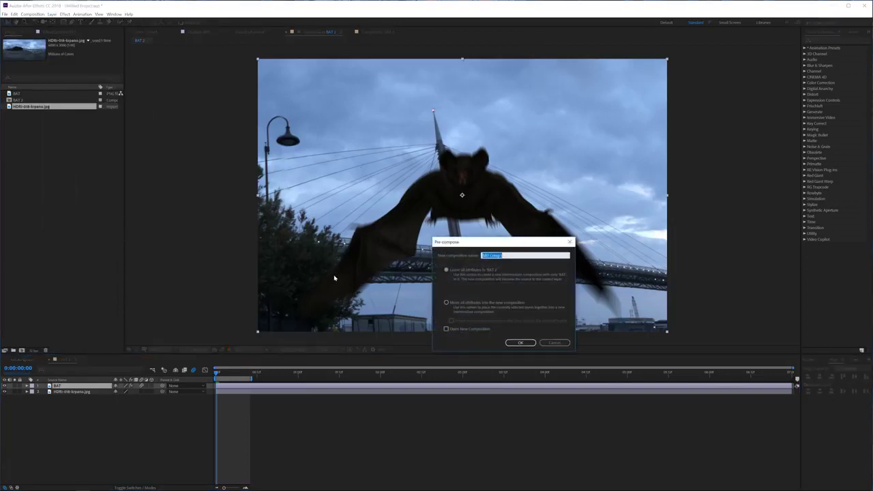
{"action": "left_click", "coordinate": [471, 302]}
{"action": "left_click", "coordinate": [518, 342]}
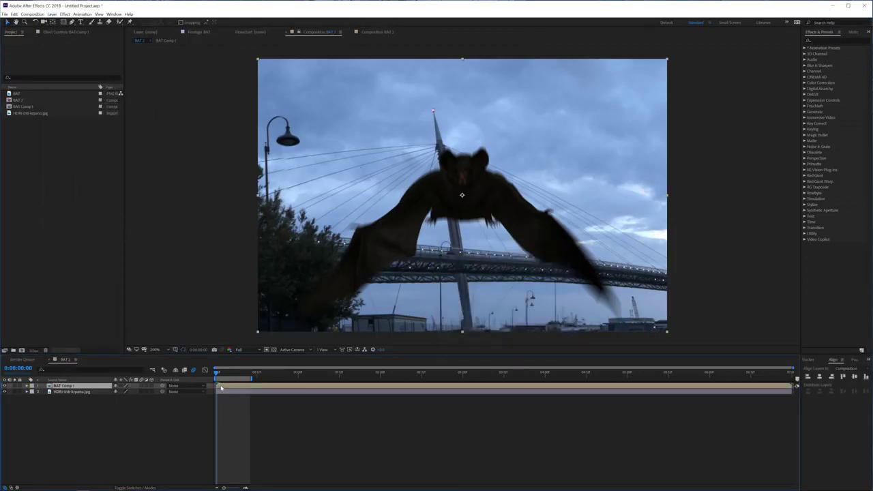
{"action": "double_click", "coordinate": [220, 388]}
{"action": "mouse_move", "coordinate": [216, 374]}
{"action": "left_mouse_down"}
{"action": "mouse_move", "coordinate": [252, 374]}
{"action": "mouse_move", "coordinate": [218, 376]}
{"action": "mouse_move", "coordinate": [232, 374]}
{"action": "left_mouse_up"}
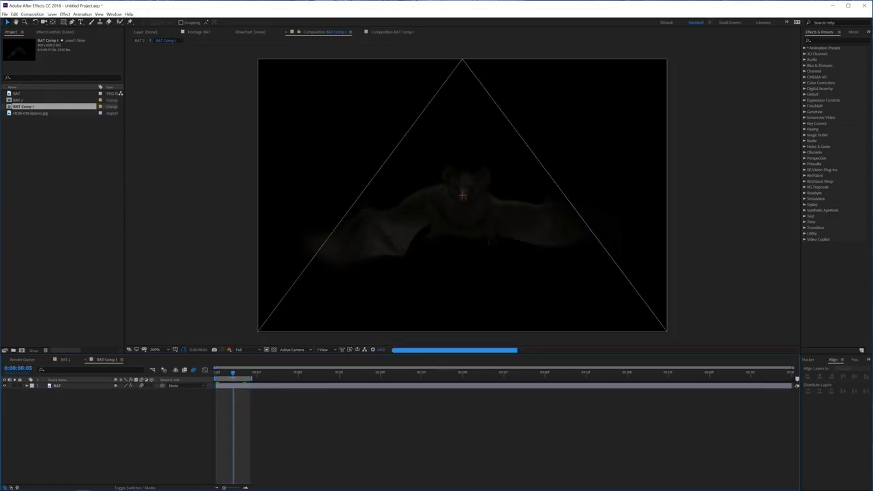
- Trim BAT Comp 1 to its work area and return to the BAT 2 composition
{"action": "right_click", "coordinate": [232, 379]}
{"action": "left_click", "coordinate": [262, 397]}
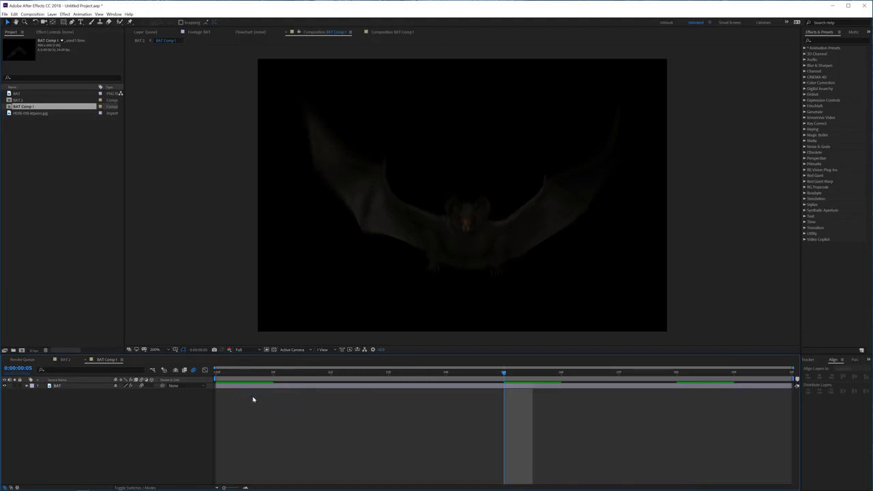
{"action": "left_click", "coordinate": [68, 360]}
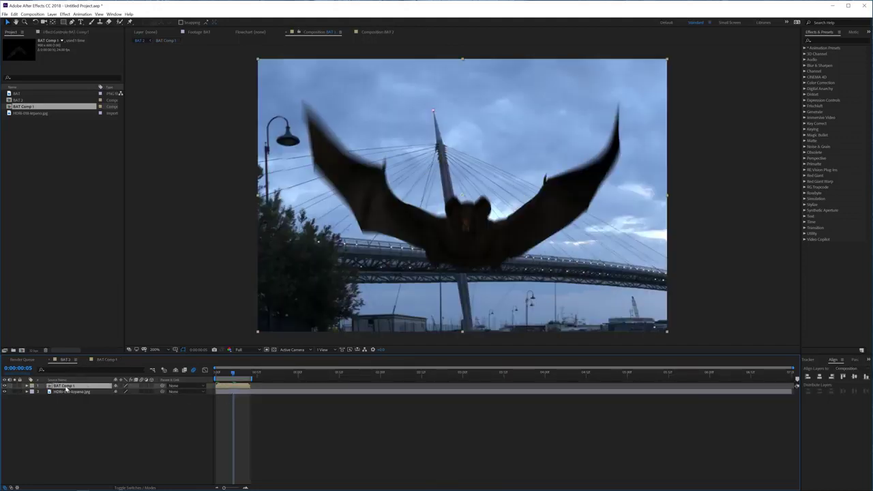
- Enable Time Remap on BAT Comp 1 and give it a loopOut(type = "cycle", numKeyframes = 0) expression
{"action": "right_click", "coordinate": [66, 388]}
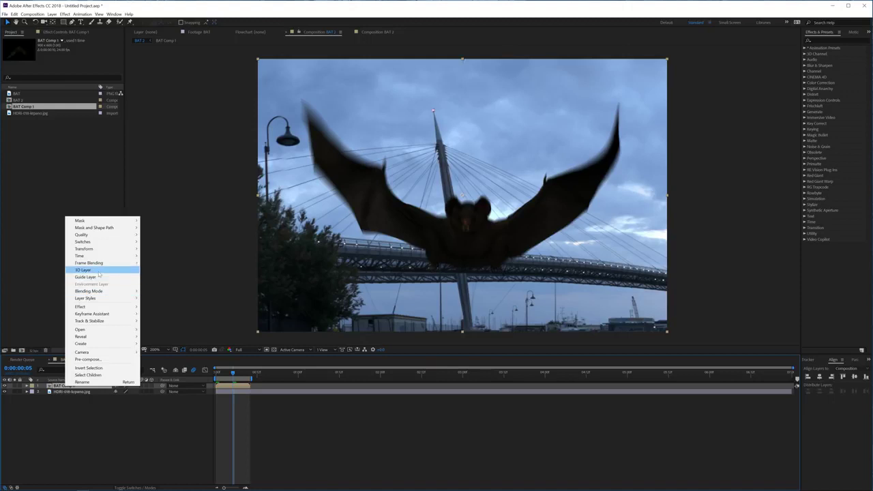
{"action": "mouse_move", "coordinate": [103, 256]}
{"action": "left_click", "coordinate": [170, 255]}
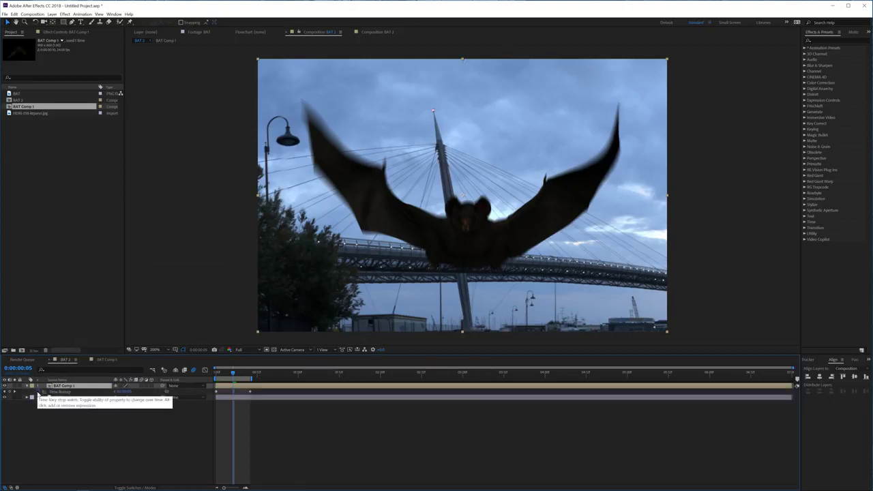
{"action": "left_click", "coordinate": [44, 393], "text": "alt"}
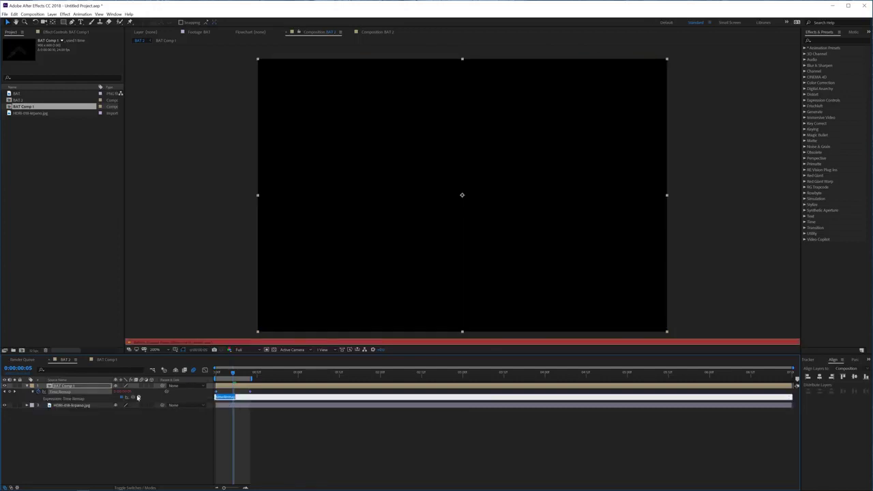
{"action": "left_click", "coordinate": [138, 398]}
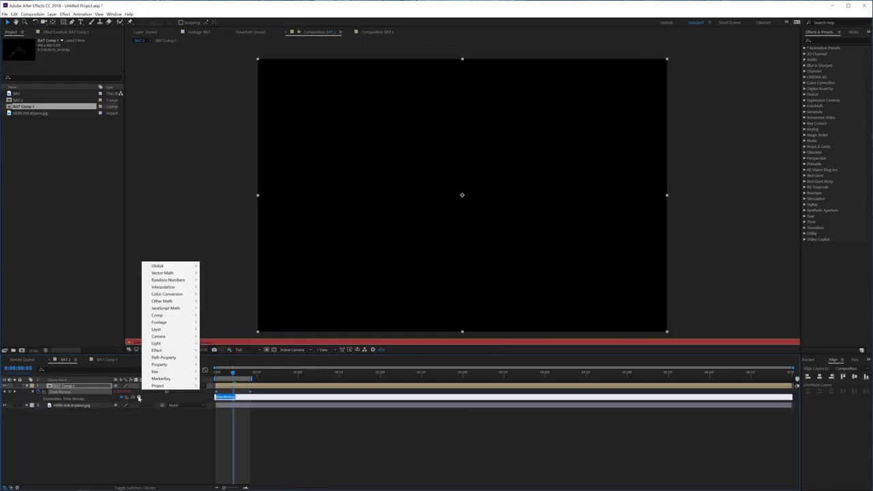
{"action": "mouse_move", "coordinate": [188, 366]}
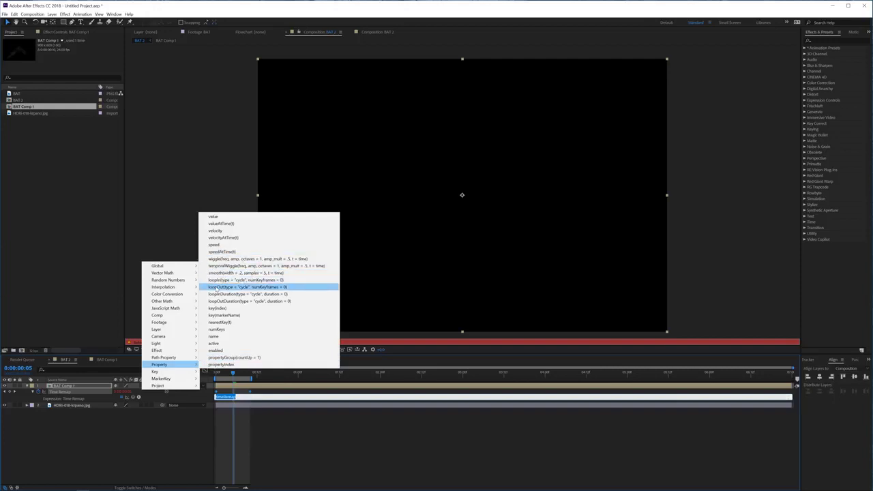
{"action": "left_click", "coordinate": [216, 287]}
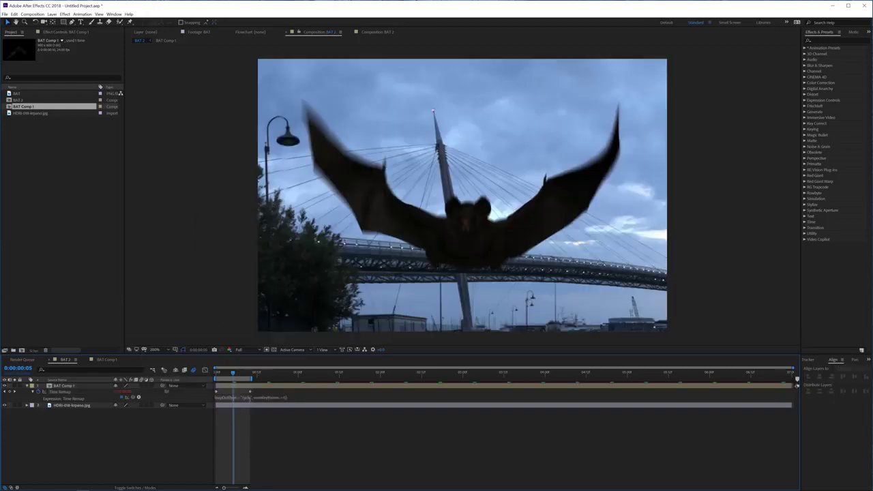
- Keyframe the bat's Position from near the bridge mast to the right edge at about three seconds
{"action": "key", "text": "space"}
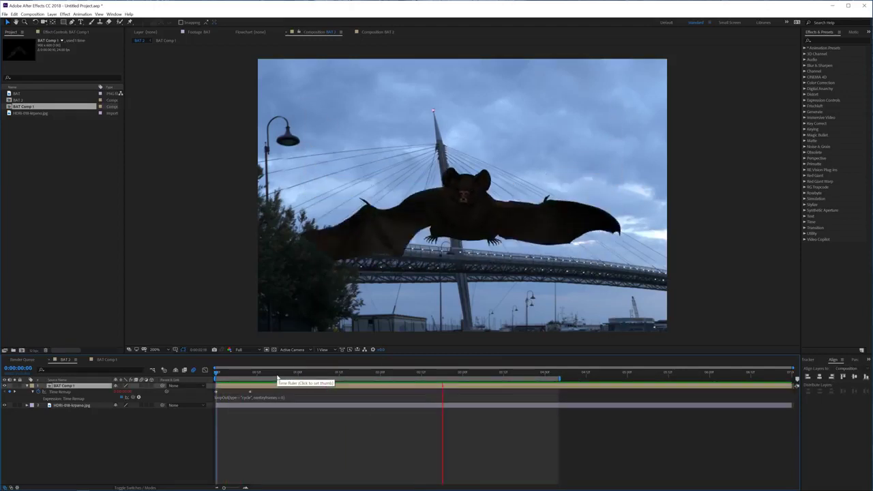
{"action": "key", "text": "space"}
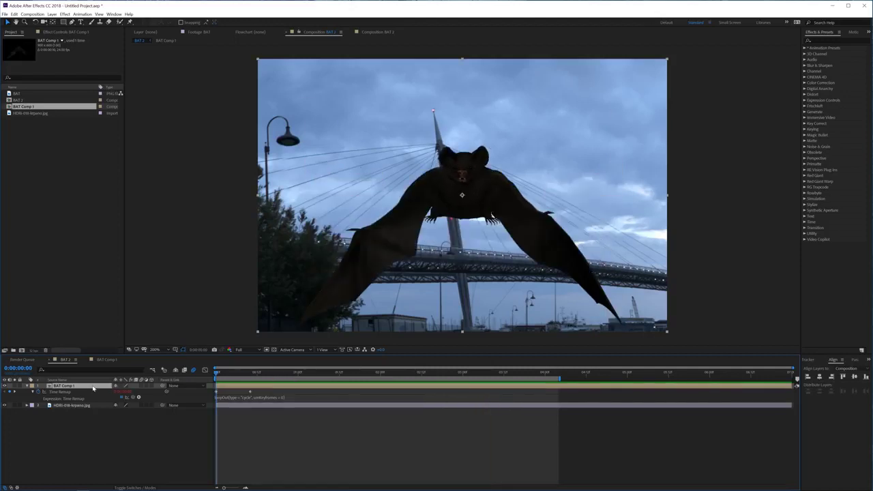
{"action": "left_click", "coordinate": [139, 396]}
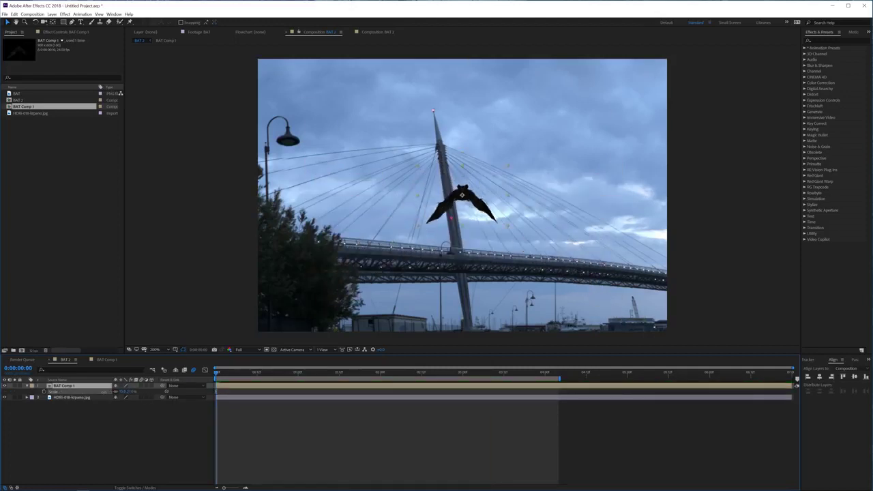
{"action": "left_click_drag", "start_coordinate": [454, 205], "coordinate": [507, 152]}
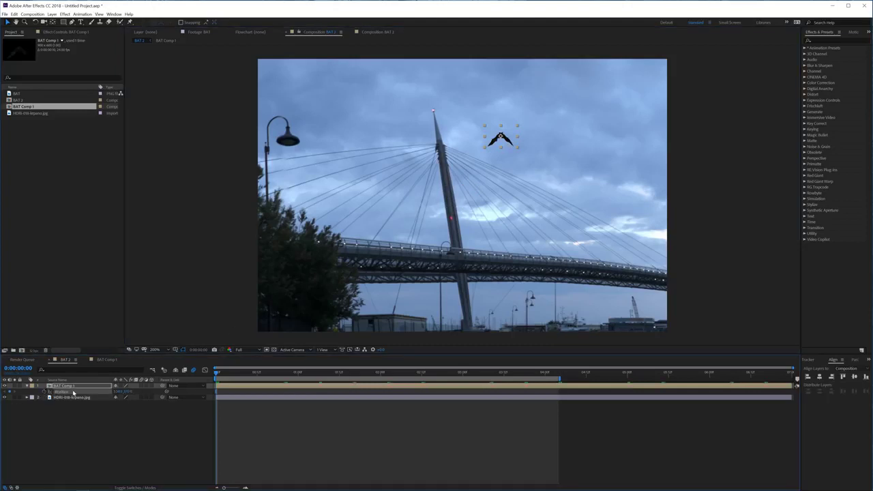
{"action": "left_click", "coordinate": [394, 380]}
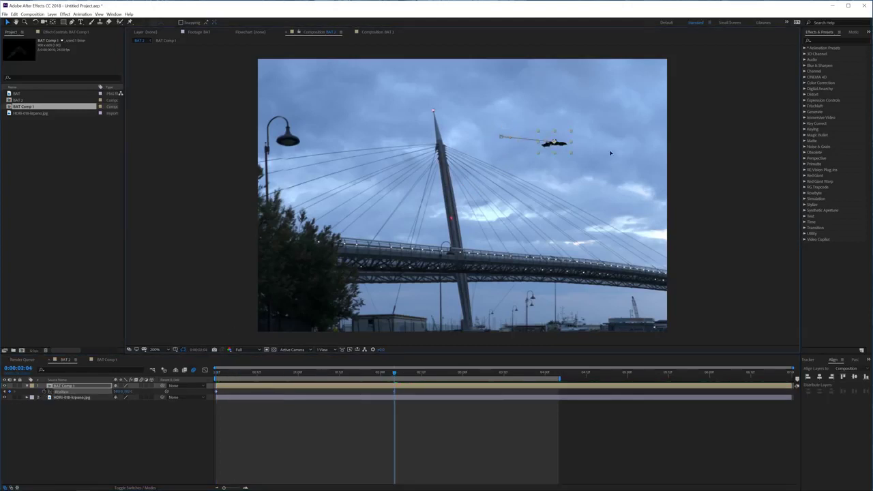
{"action": "left_click_drag", "start_coordinate": [687, 162], "coordinate": [696, 167]}
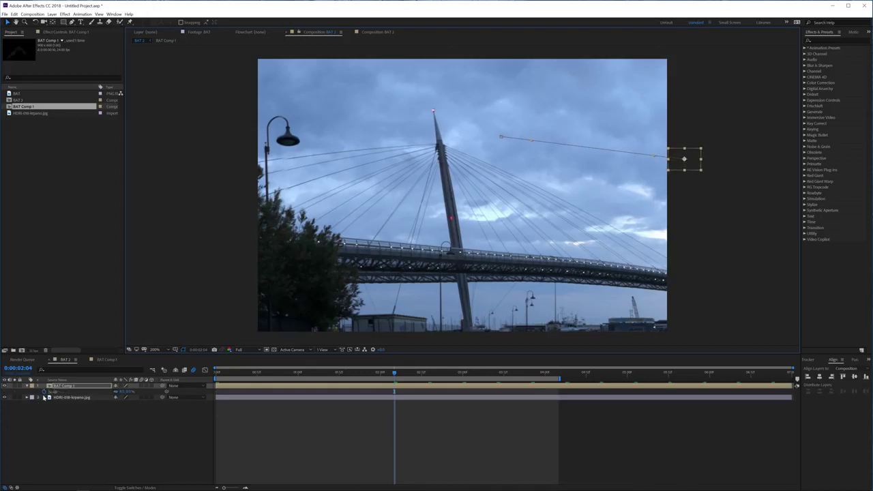
- Select the bat's Scale, preview the flight from the start, and duplicate the bat layer
{"action": "left_click", "coordinate": [47, 393]}
{"action": "key", "text": "Home"}
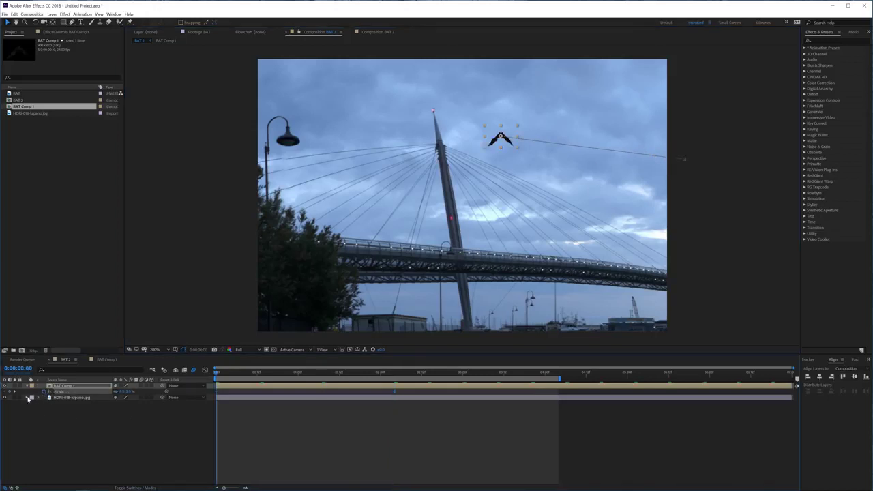
{"action": "key", "text": "space"}
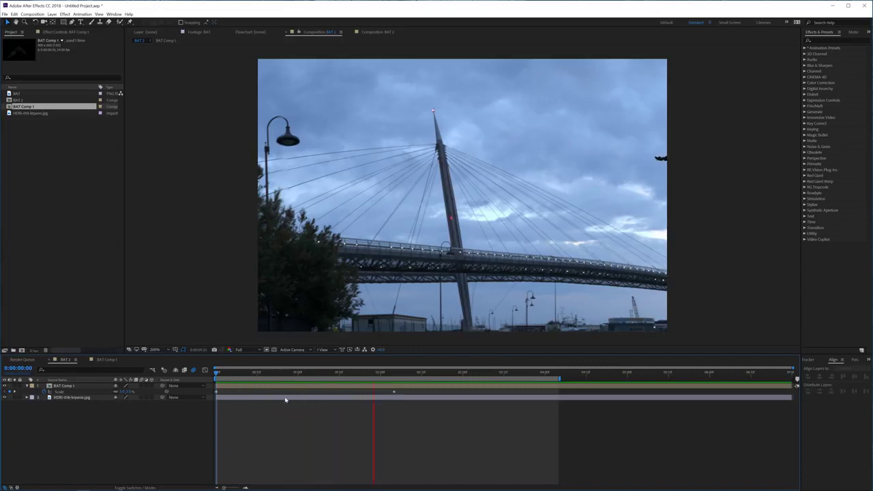
{"action": "left_click", "coordinate": [198, 390]}
{"action": "key", "text": "ctrl+d"}
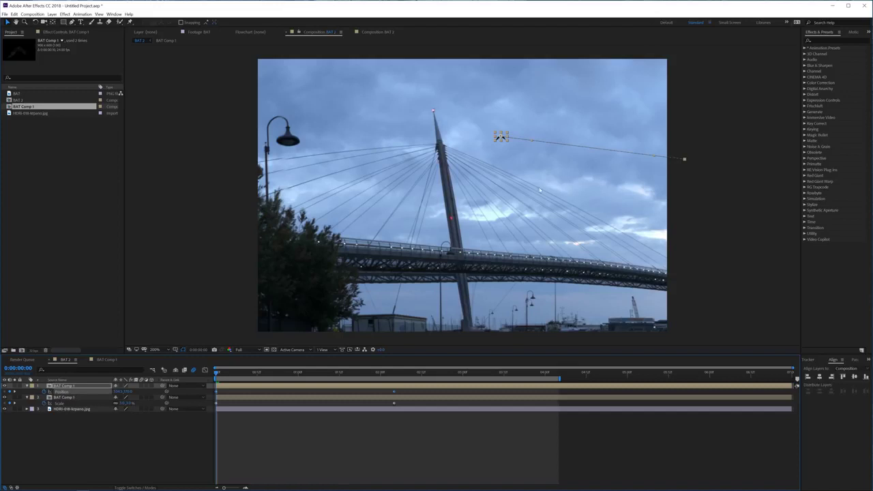
- Shift the duplicate bat's path up and left, move its end keyframe earlier, and preview both bats
{"action": "left_click_drag", "start_coordinate": [502, 146], "coordinate": [470, 112]}
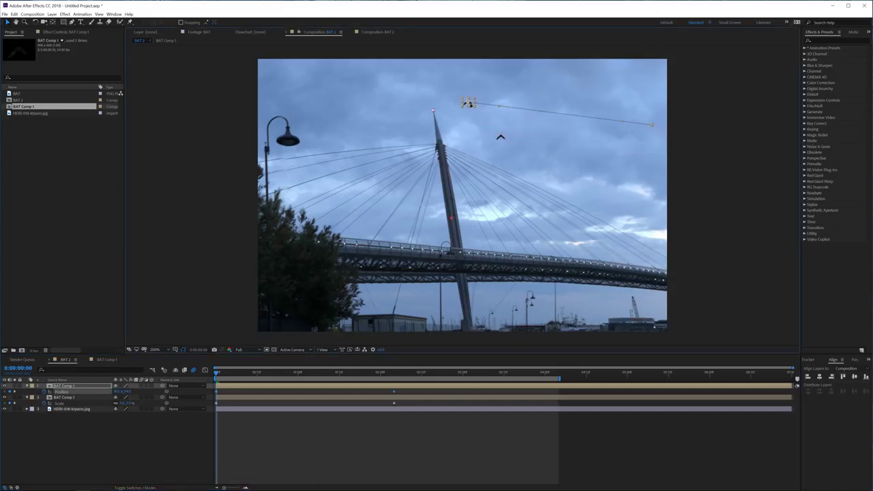
{"action": "left_click_drag", "start_coordinate": [393, 393], "coordinate": [374, 393]}
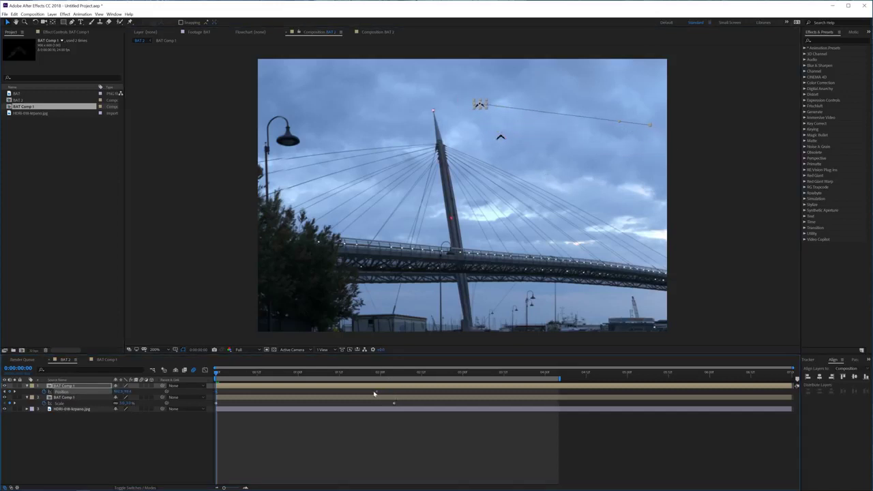
{"action": "left_click", "coordinate": [365, 435]}
{"action": "left_click", "coordinate": [370, 387]}
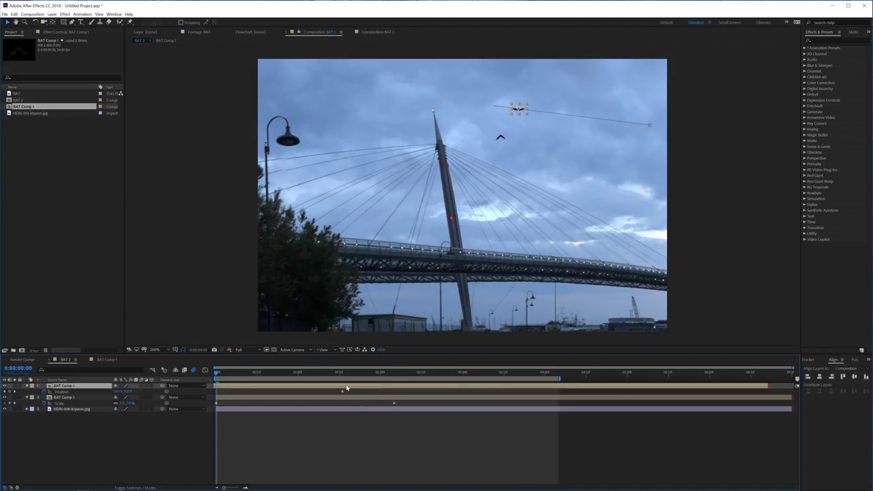
{"action": "left_click", "coordinate": [348, 435]}
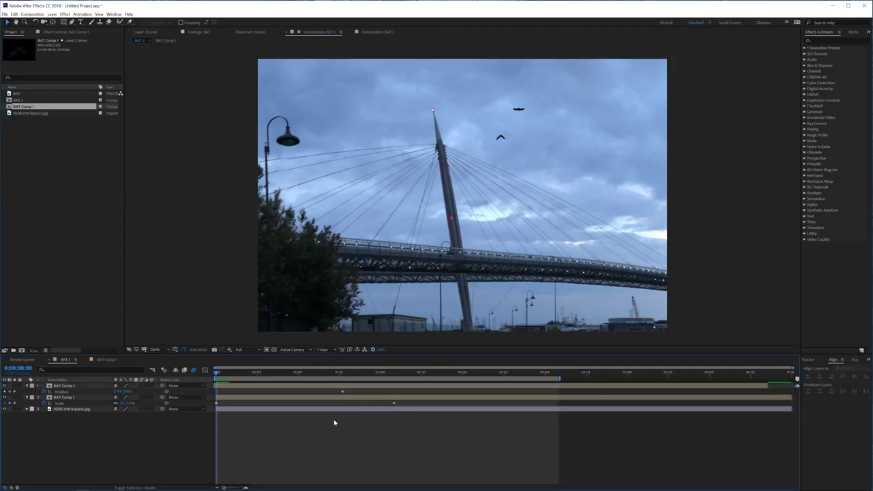
{"action": "key", "text": "space"}
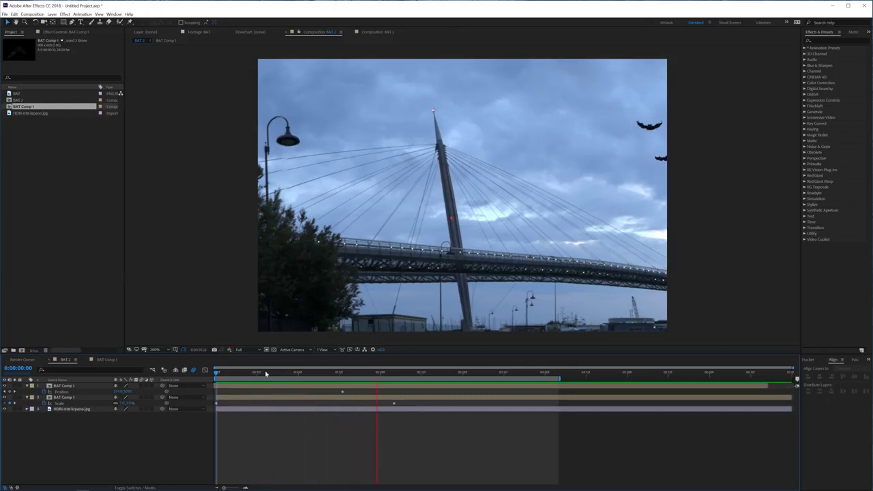
{"action": "left_click", "coordinate": [249, 373]}
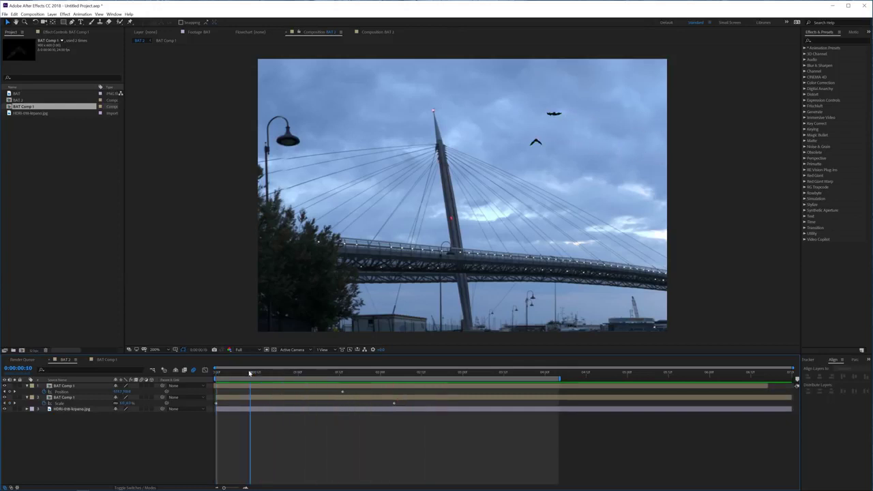
- Drag the top bat lower and further right, then stop playback
{"action": "left_click", "coordinate": [332, 389]}
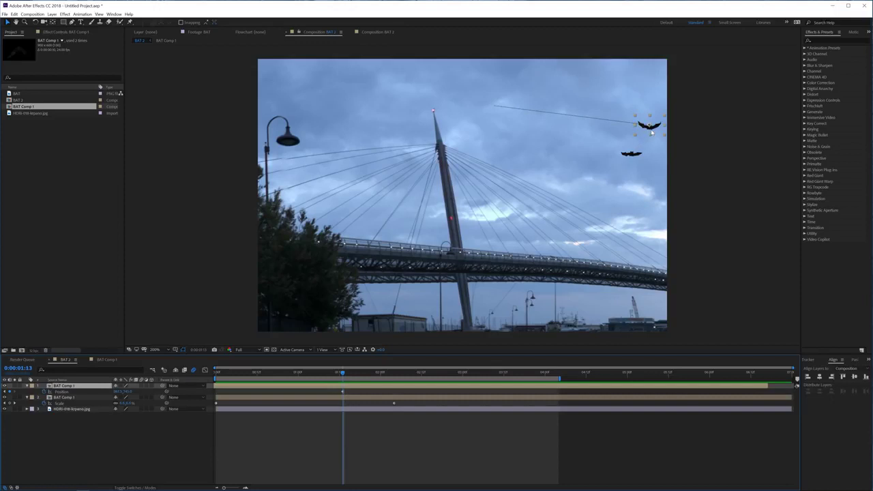
{"action": "left_click_drag", "start_coordinate": [652, 133], "coordinate": [673, 158]}
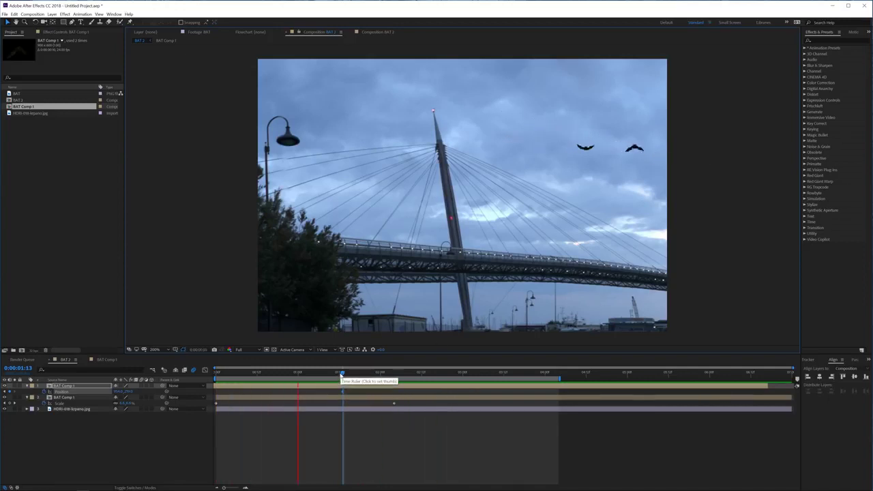
{"action": "key", "text": "space"}
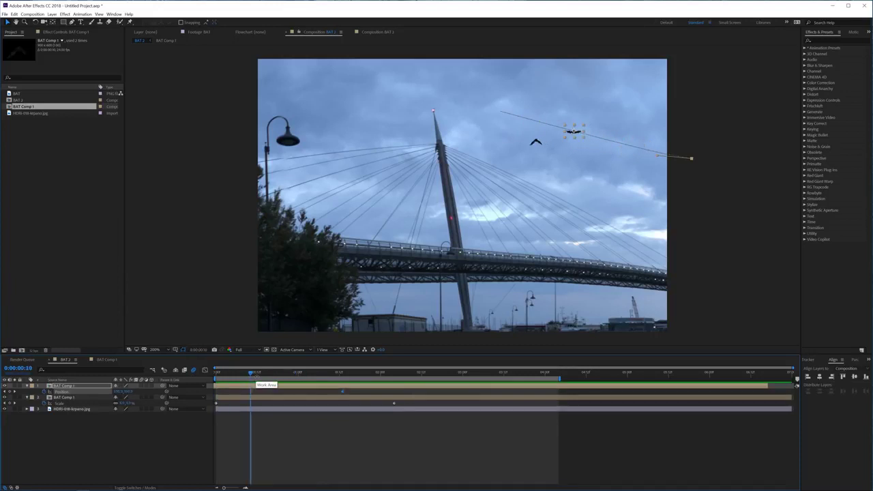
{"action": "left_click", "coordinate": [256, 419]}
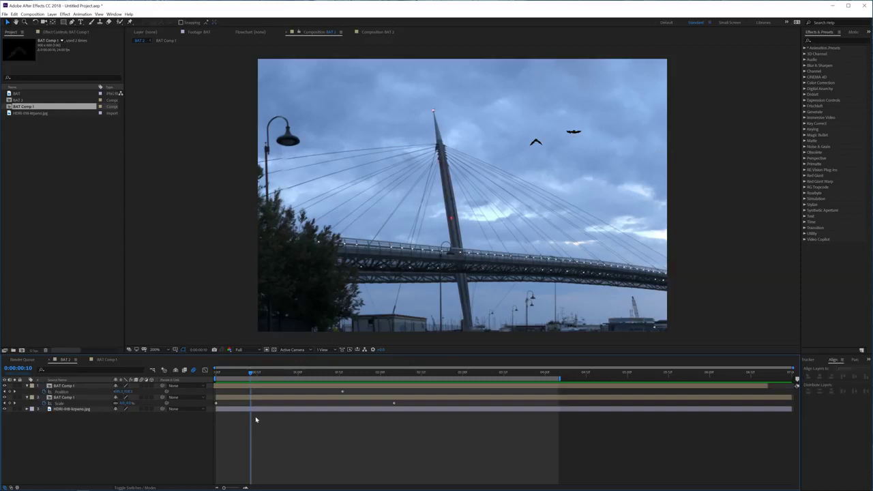